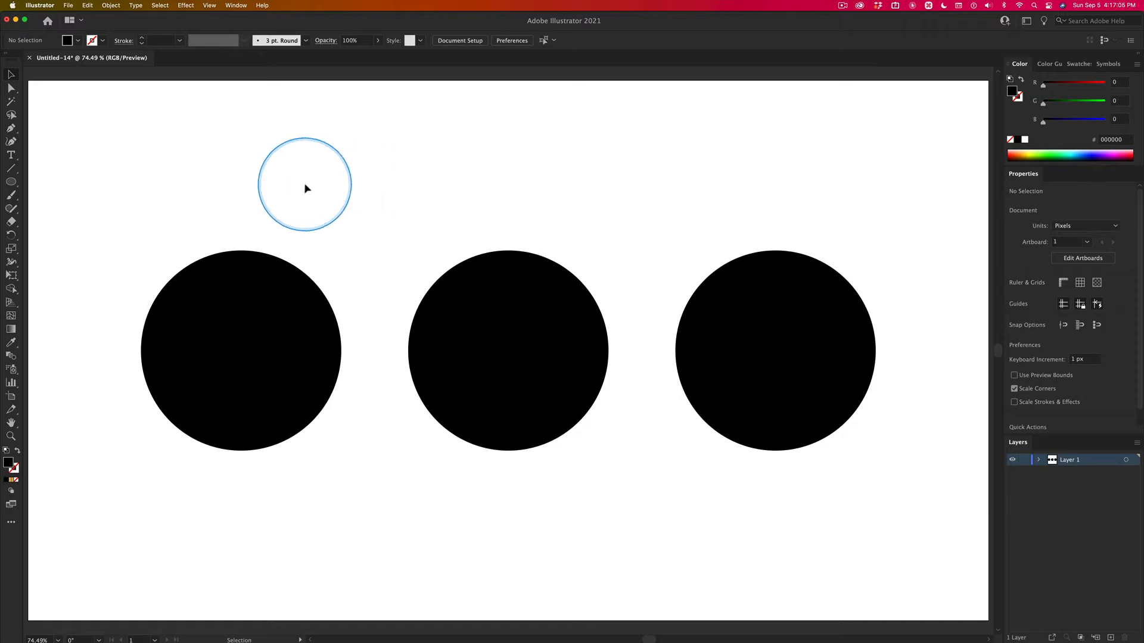
- Select all three black circles on the artboard and delete them
{"action": "left_click", "coordinate": [232, 301]}
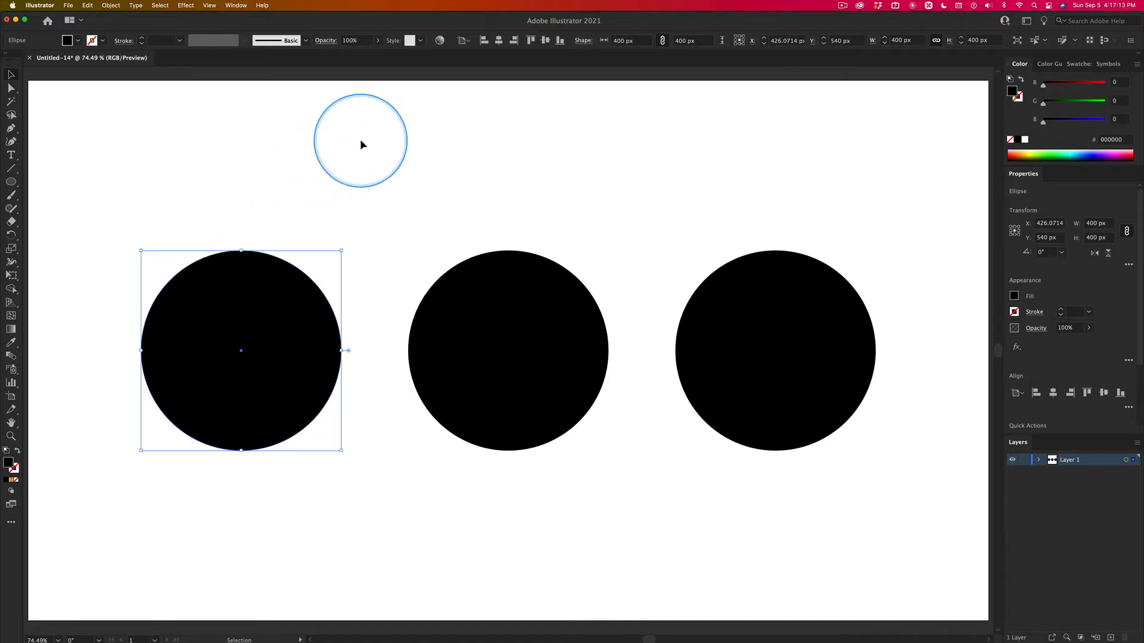
{"action": "left_click", "coordinate": [500, 299]}
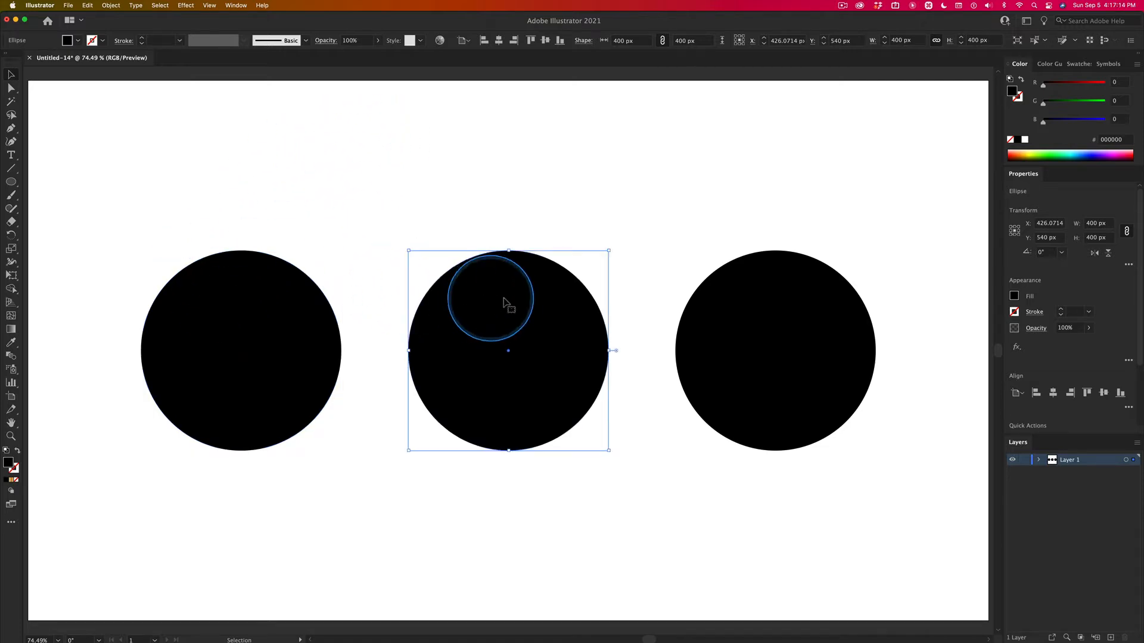
{"action": "left_click", "coordinate": [805, 335]}
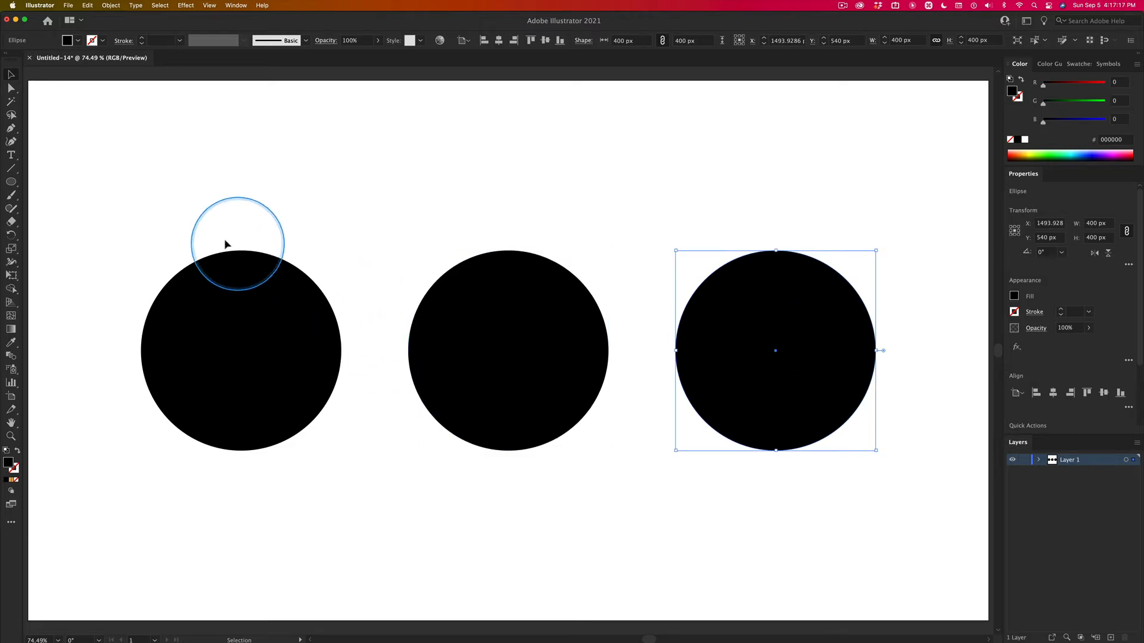
{"action": "left_click_drag", "start_coordinate": [195, 225], "coordinate": [815, 347]}
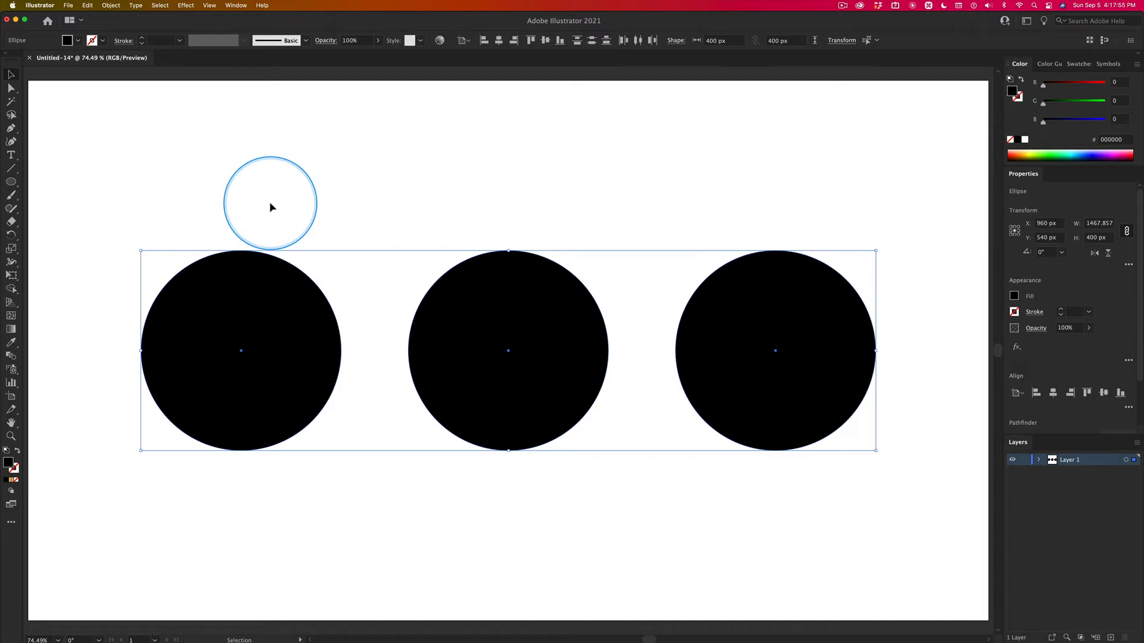
{"action": "key", "text": "BackSpace"}
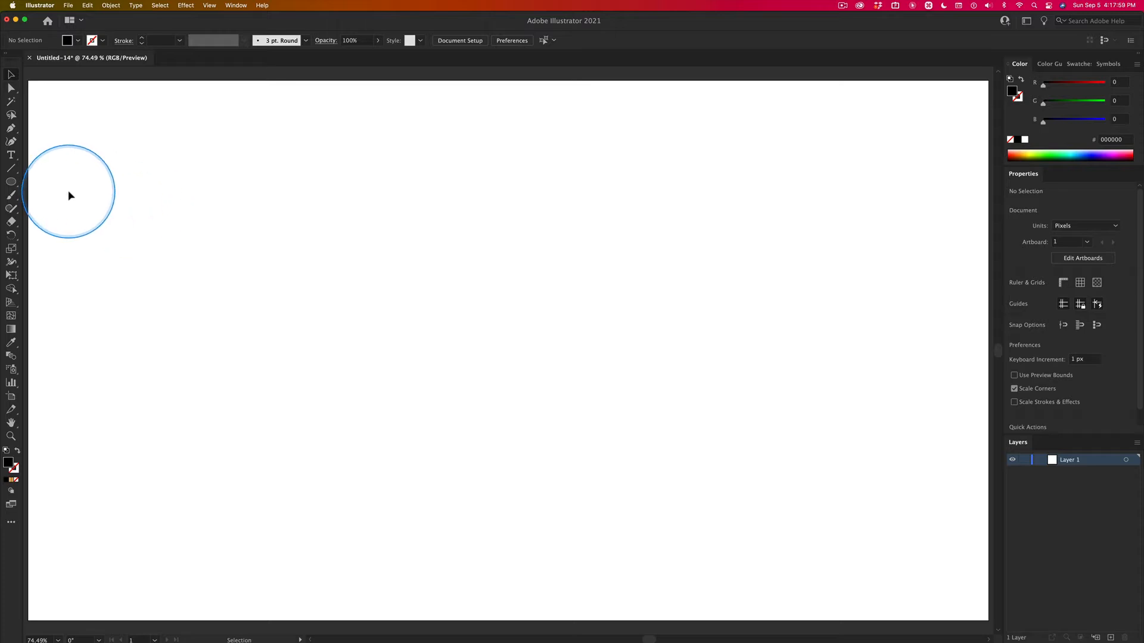
{"action": "left_click", "coordinate": [12, 184]}
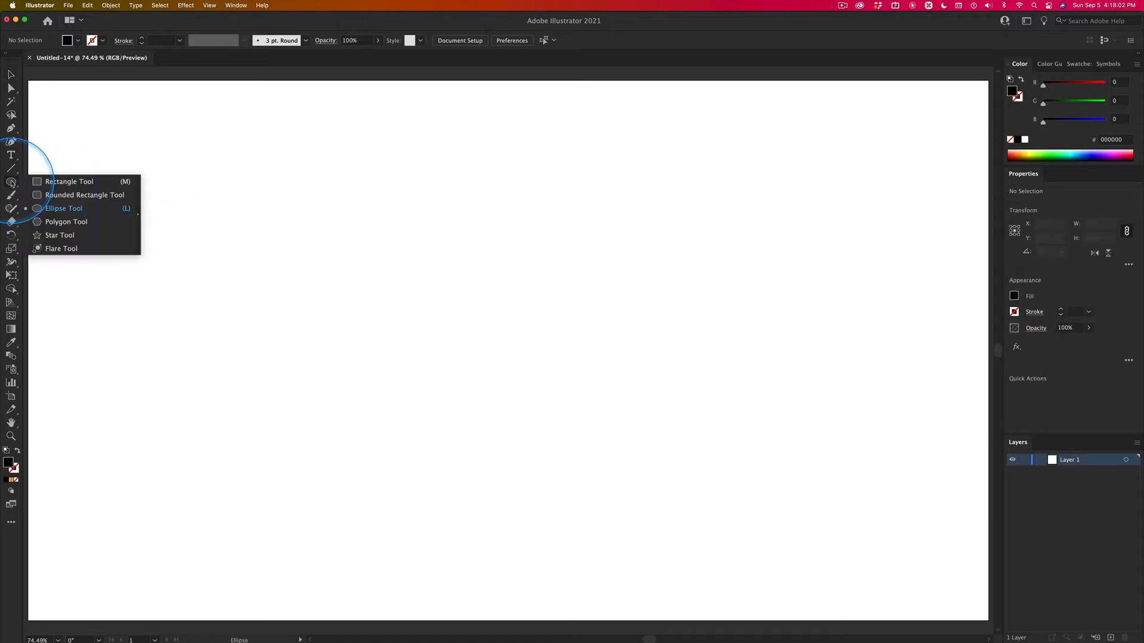
{"action": "left_click", "coordinate": [65, 210]}
{"action": "left_click_drag", "start_coordinate": [193, 194], "coordinate": [283, 268]}
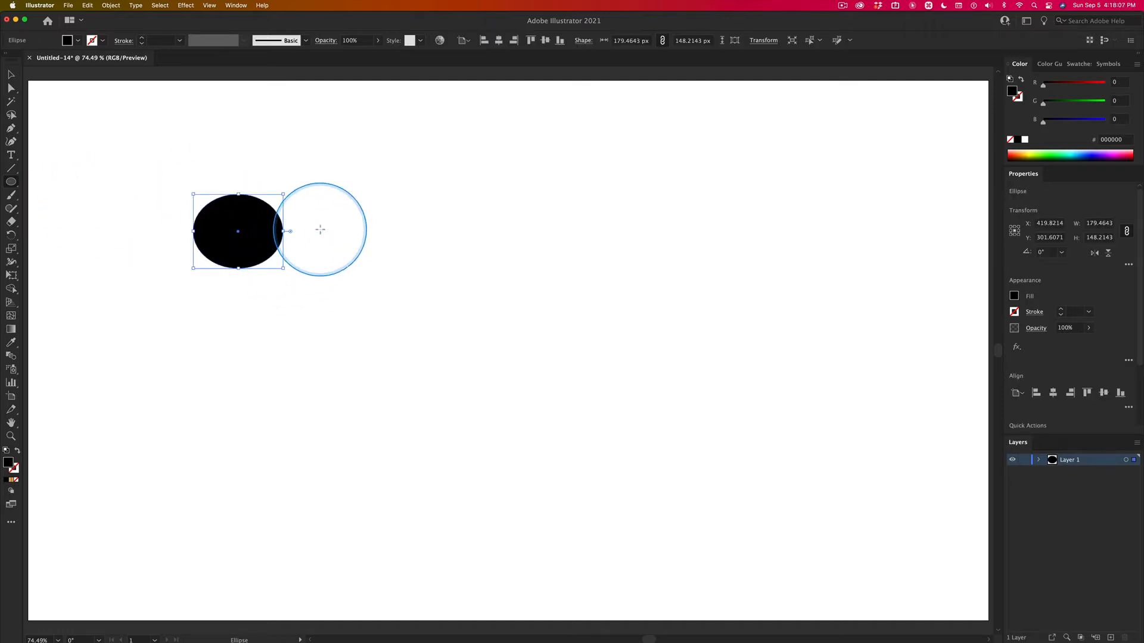
{"action": "key", "text": "Delete"}
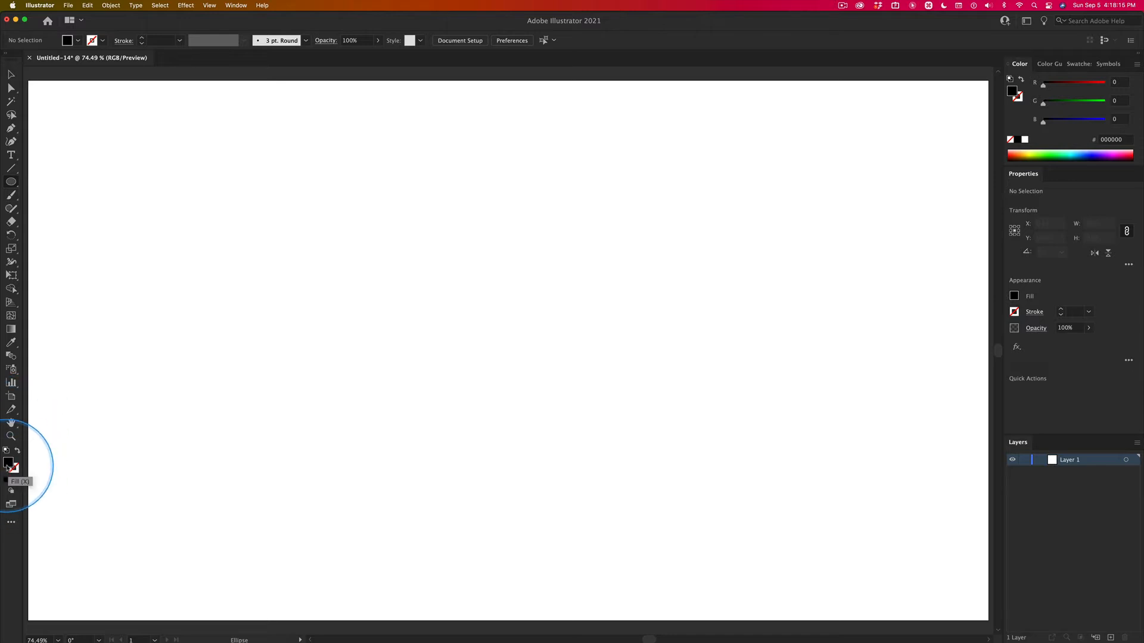
- Create a 400 by 400 px circle with black fill and no stroke, and move it to the artboard's upper left area
{"action": "key", "text": "ctrl"}
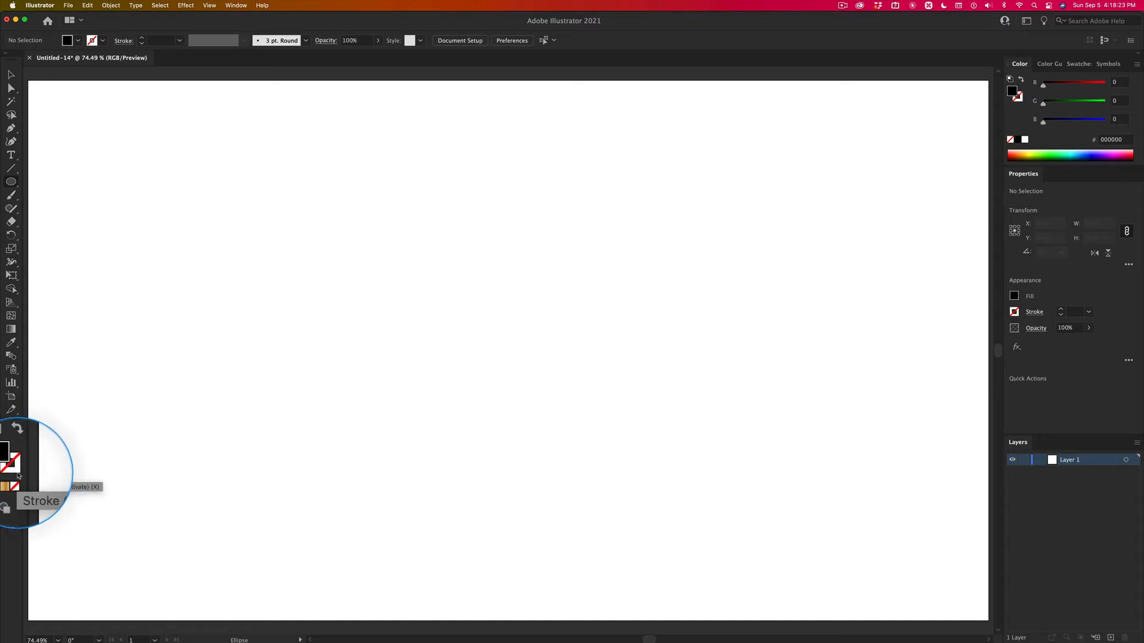
{"action": "left_click", "coordinate": [19, 475]}
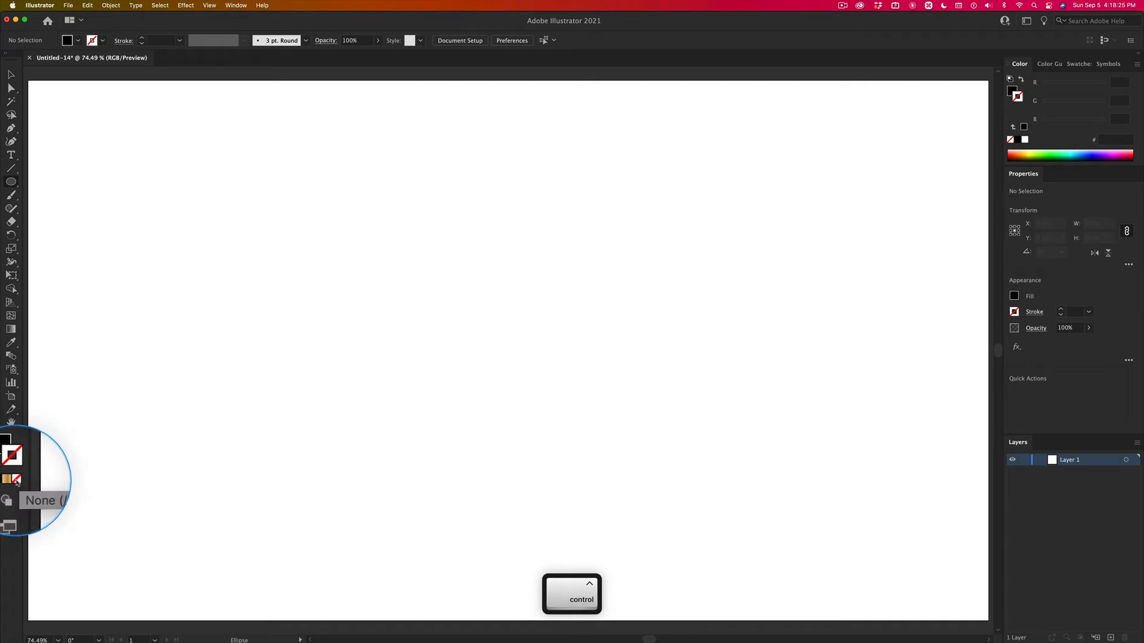
{"action": "left_click", "coordinate": [7, 462]}
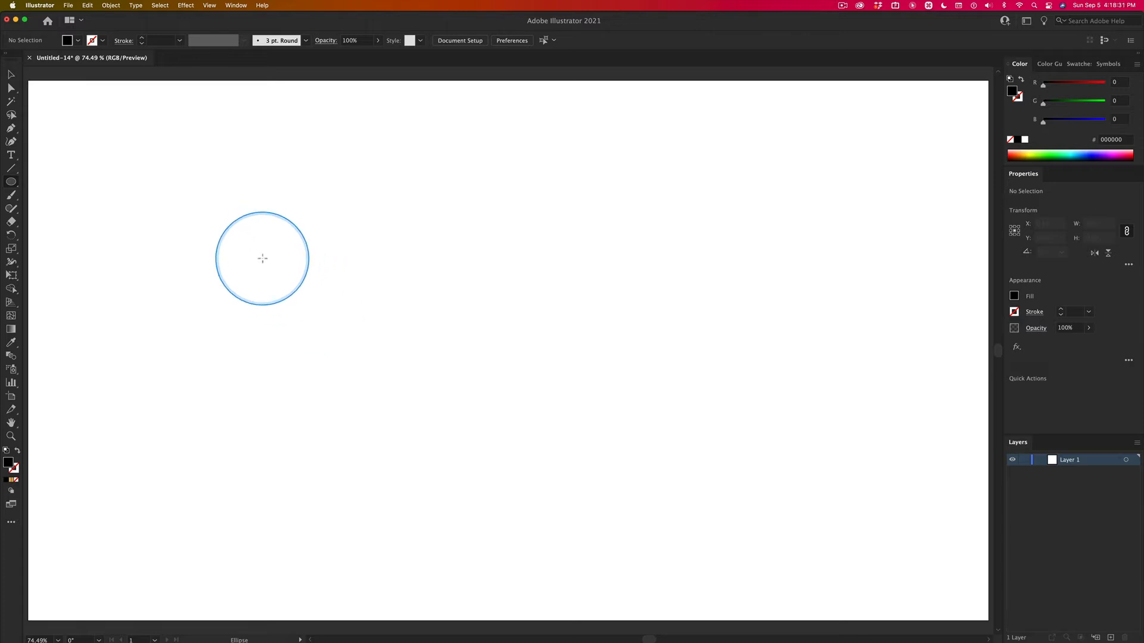
{"action": "left_click", "coordinate": [262, 259]}
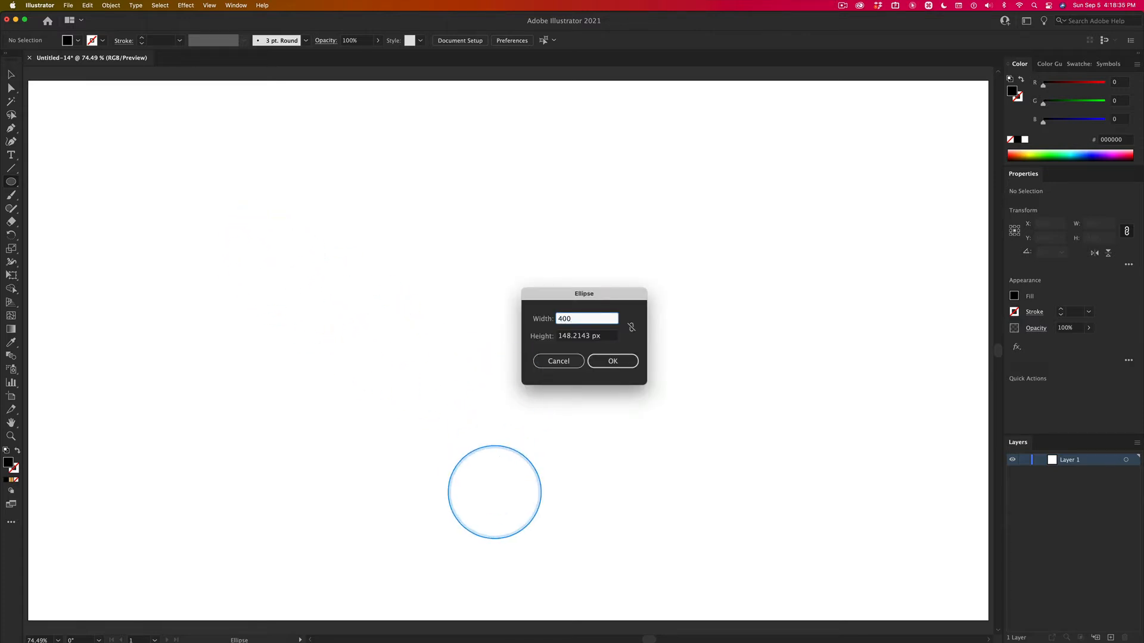
{"action": "key", "text": "Tab"}
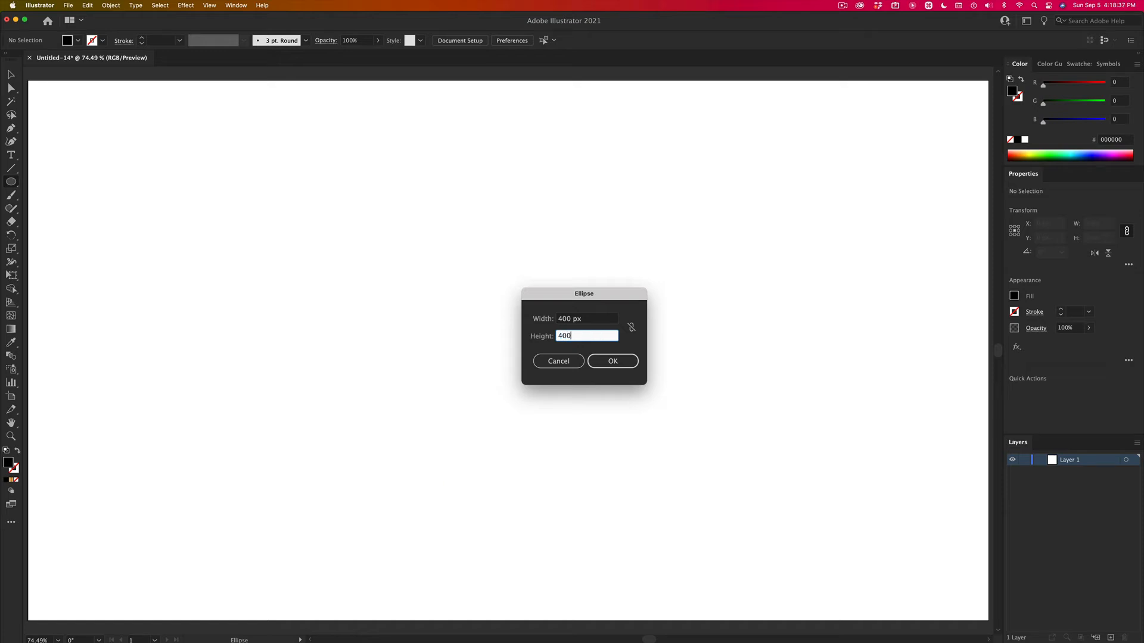
{"action": "left_click", "coordinate": [613, 361]}
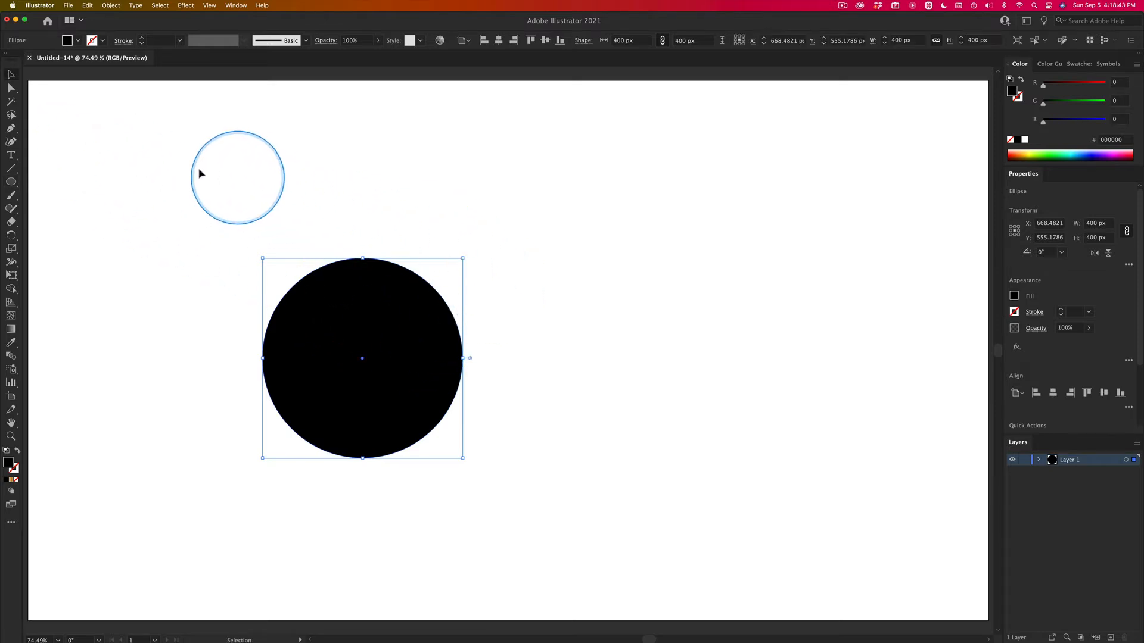
{"action": "left_click", "coordinate": [10, 74]}
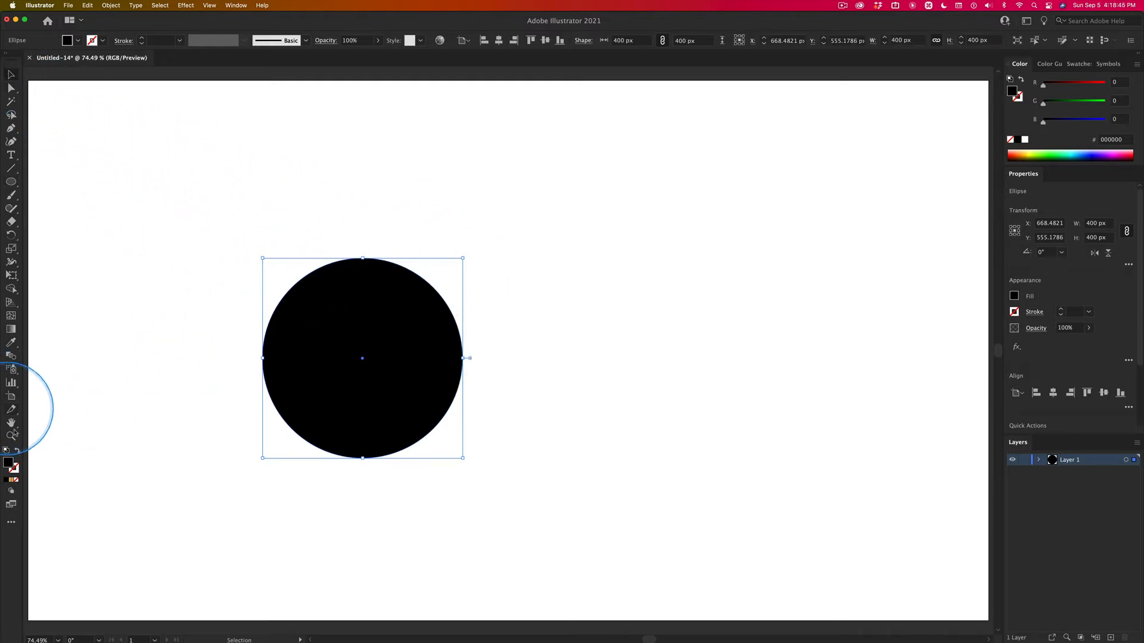
{"action": "left_click_drag", "start_coordinate": [334, 332], "coordinate": [252, 245]}
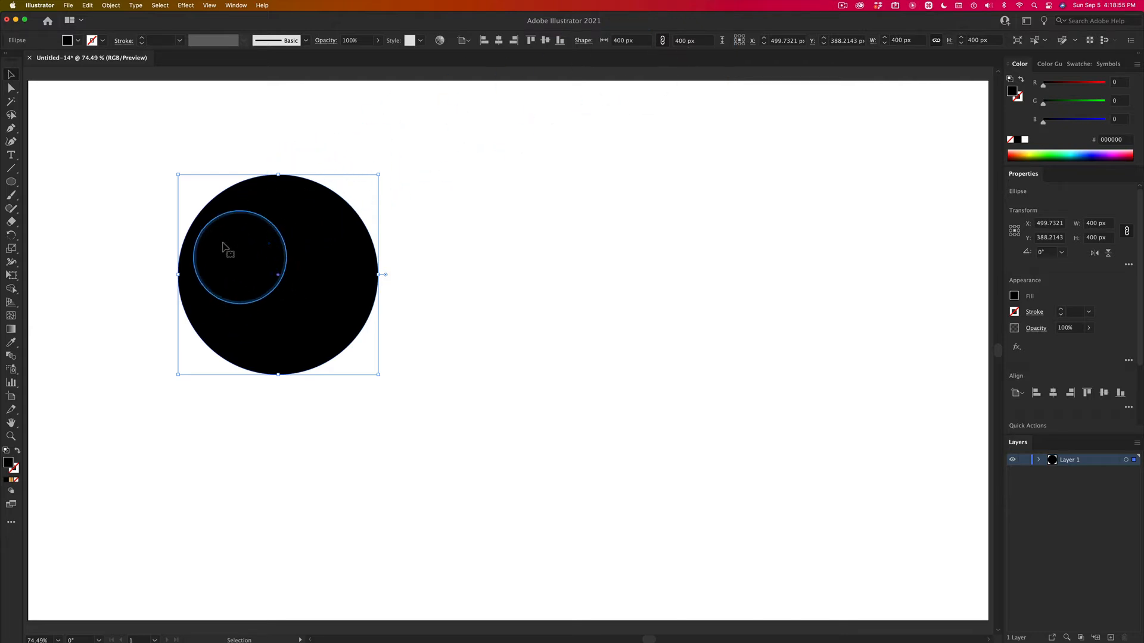
- Add a second 400 by 400 px circle near the artboard's top centre and place a copy of it at the lower right
{"action": "left_click", "coordinate": [11, 182]}
{"action": "left_click", "coordinate": [571, 251]}
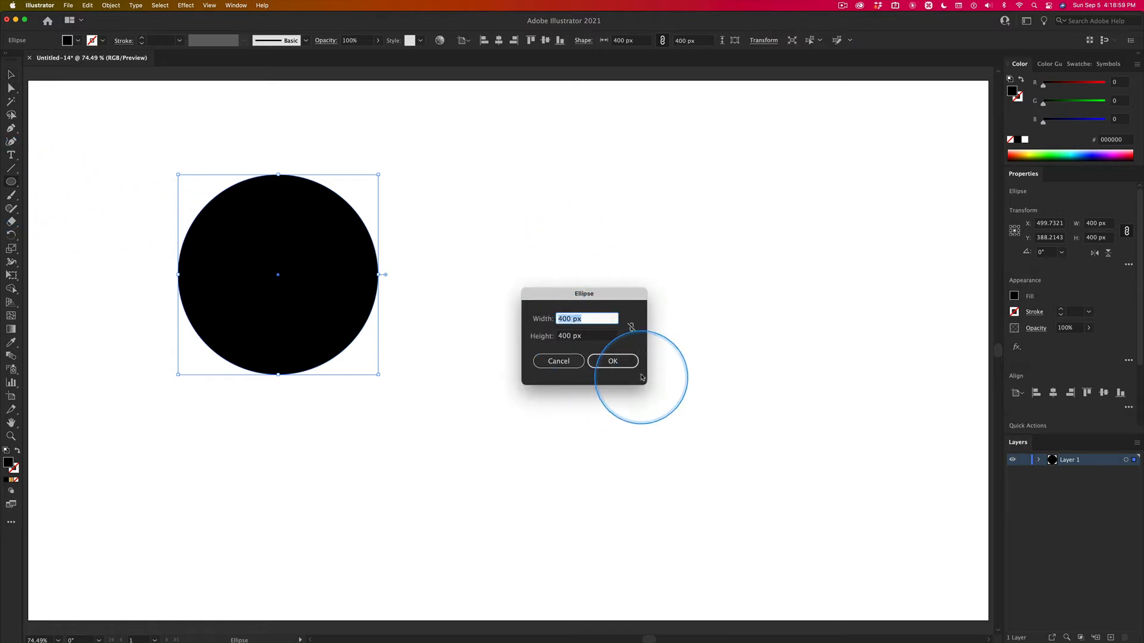
{"action": "left_click", "coordinate": [619, 361]}
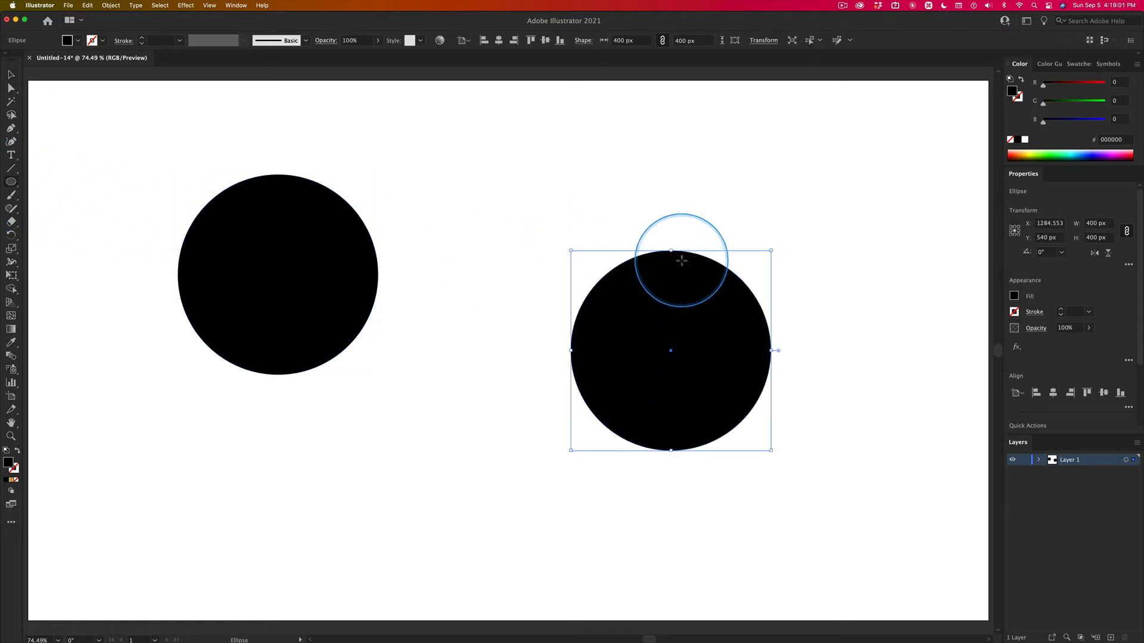
{"action": "key", "text": "v"}
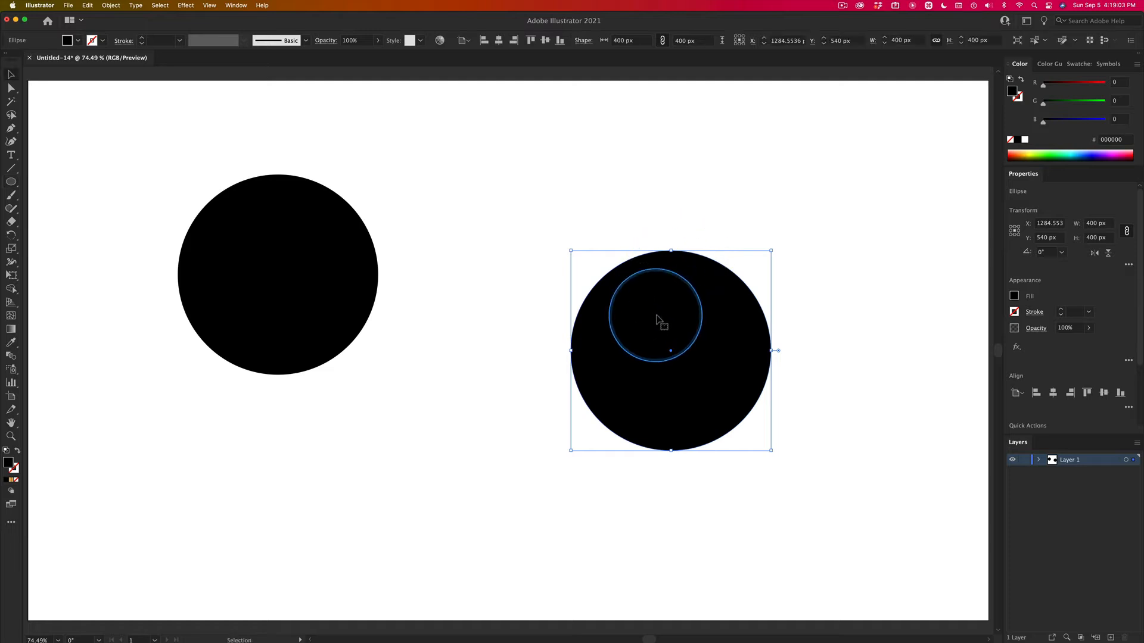
{"action": "left_click_drag", "start_coordinate": [659, 320], "coordinate": [504, 159]}
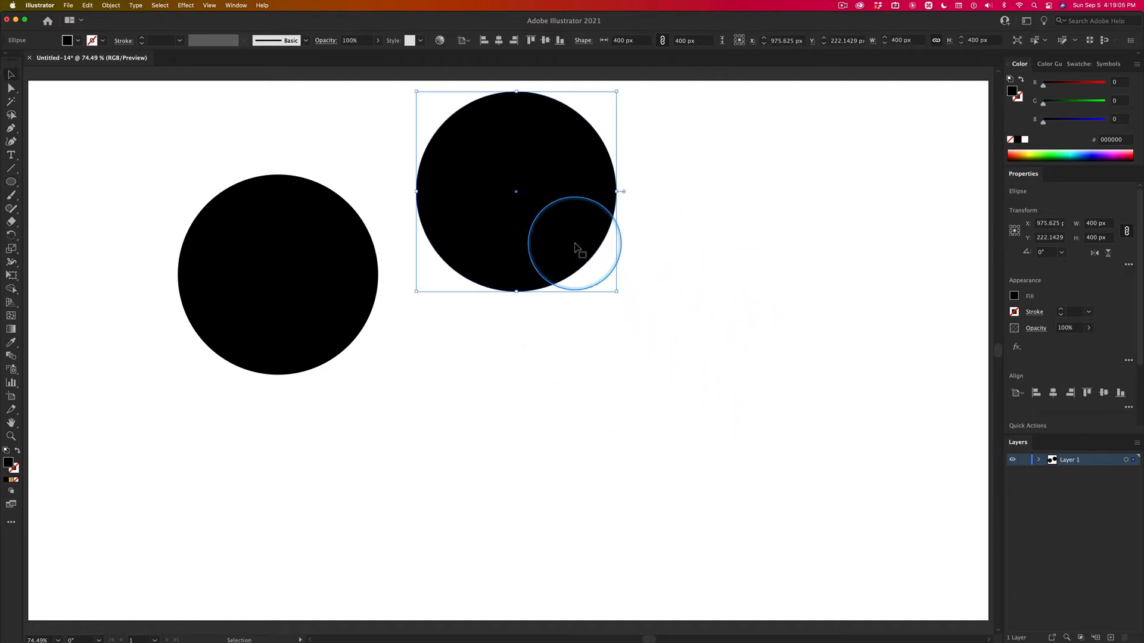
{"action": "left_click_drag", "start_coordinate": [574, 248], "coordinate": [858, 420], "text": "alt"}
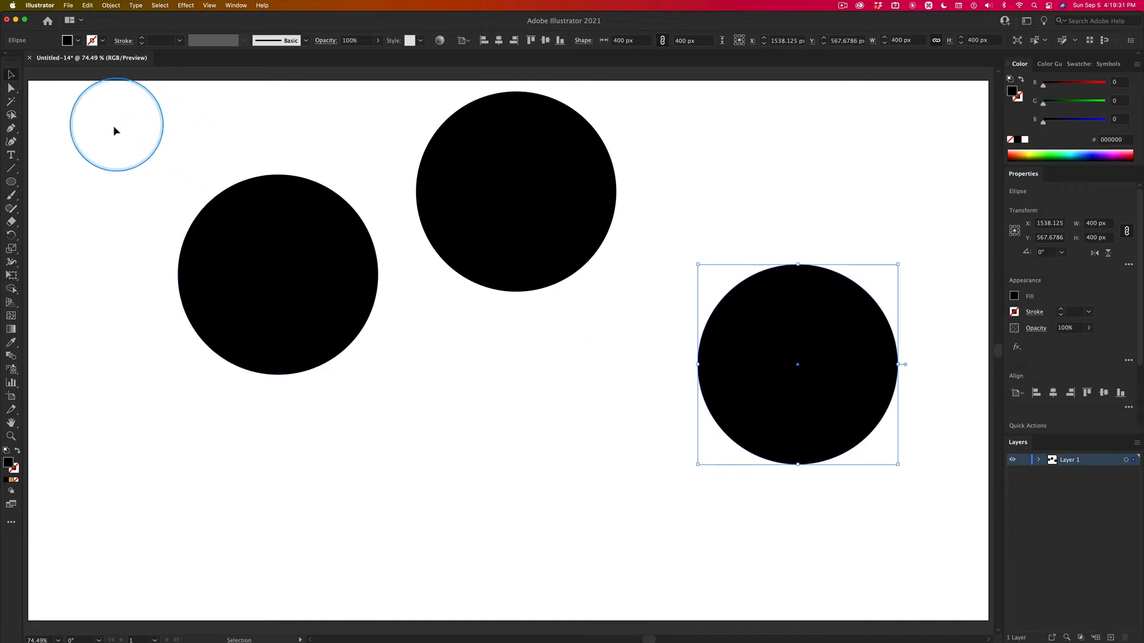
- Try bottom-aligning all three circles to the artboard and undo the alignment
{"action": "left_click_drag", "start_coordinate": [102, 122], "coordinate": [832, 388]}
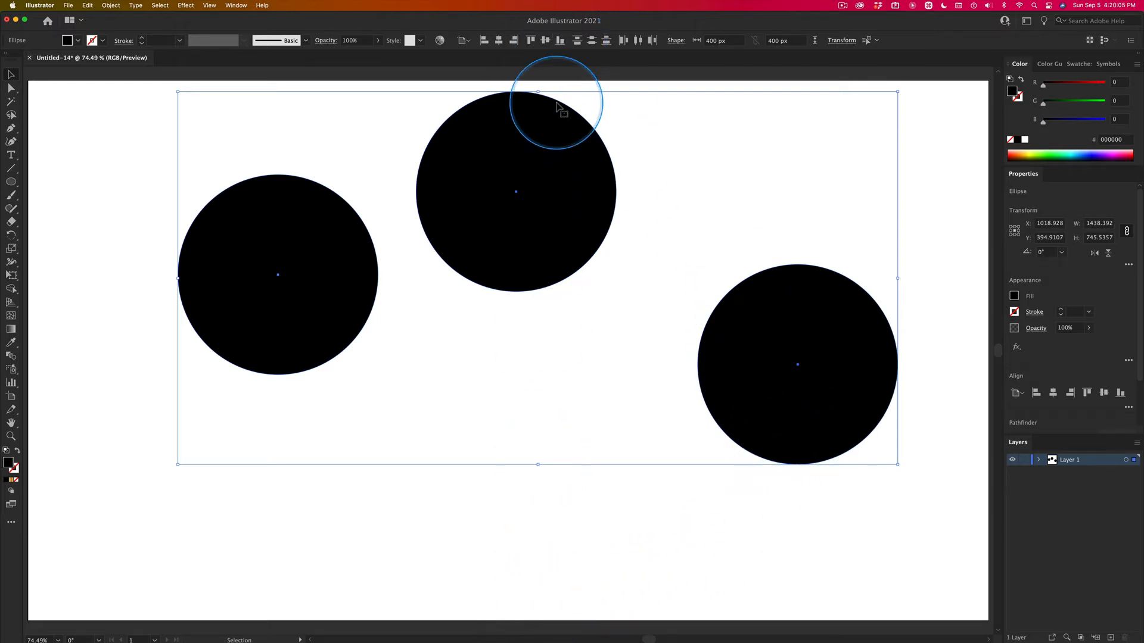
{"action": "left_click", "coordinate": [560, 41]}
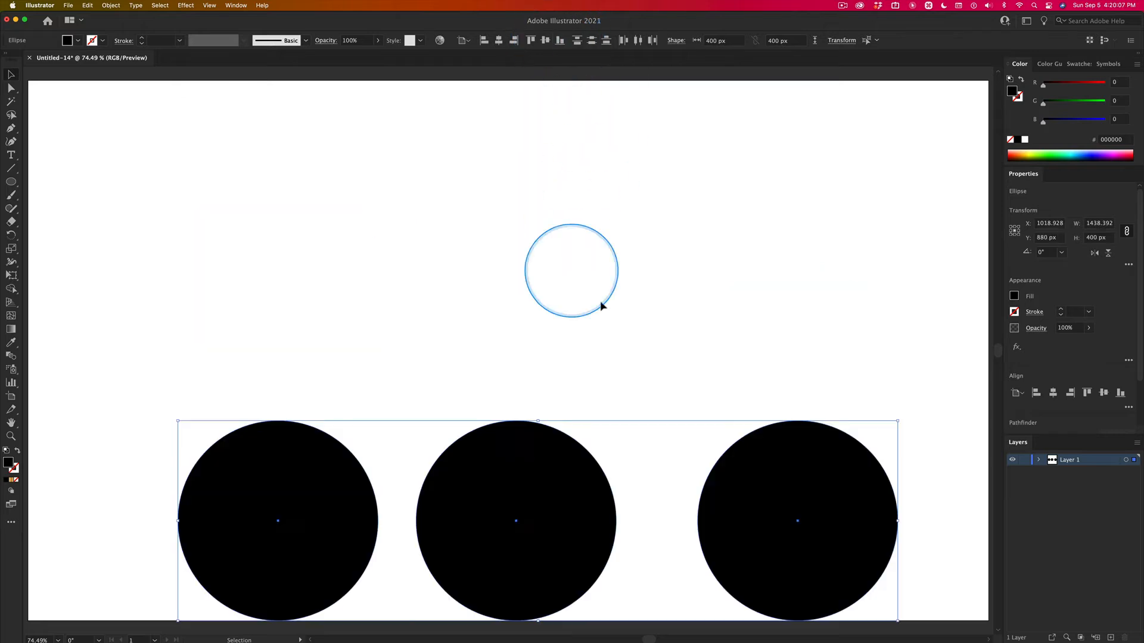
{"action": "key", "text": "cmd+z"}
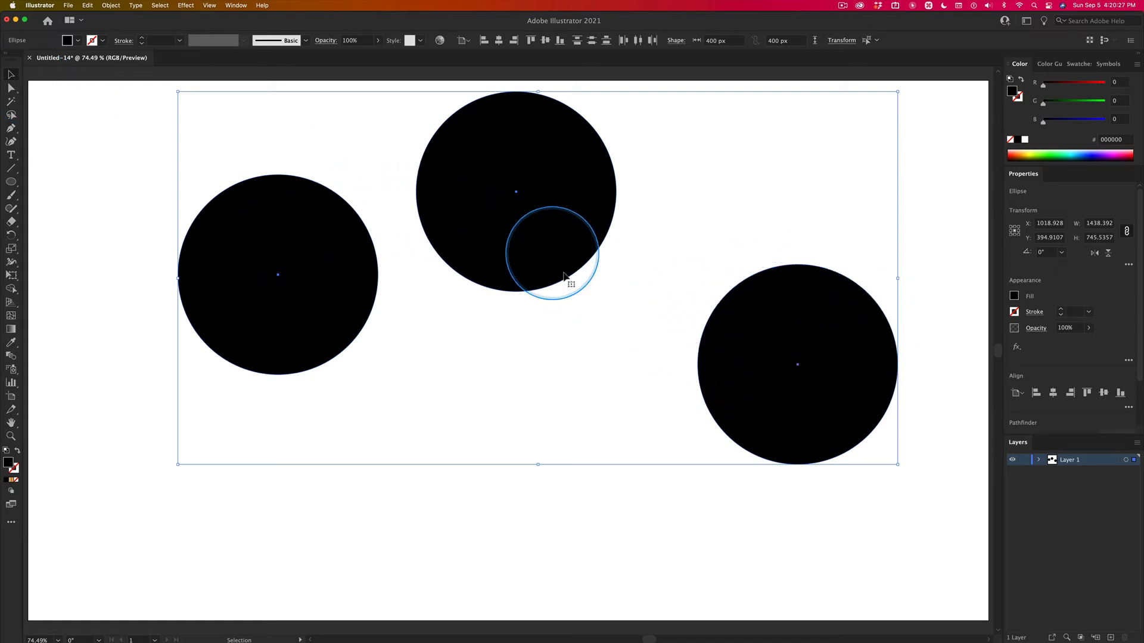
- Bottom-align the three circles using the rightmost circle as the key object, and deselect them
{"action": "left_click", "coordinate": [779, 327]}
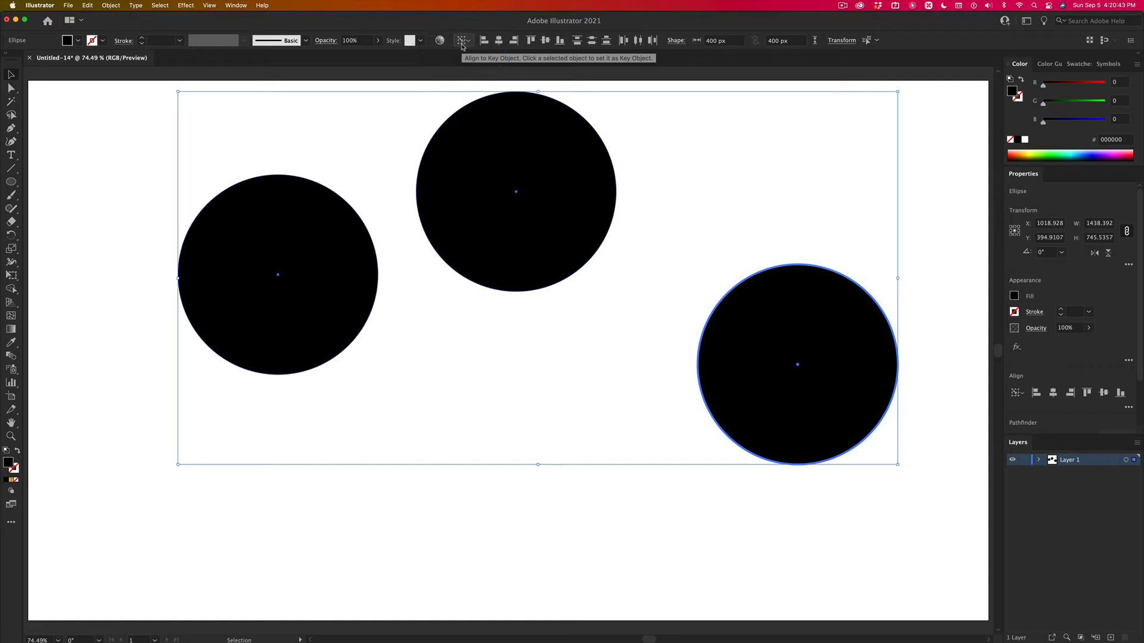
{"action": "left_click", "coordinate": [560, 41]}
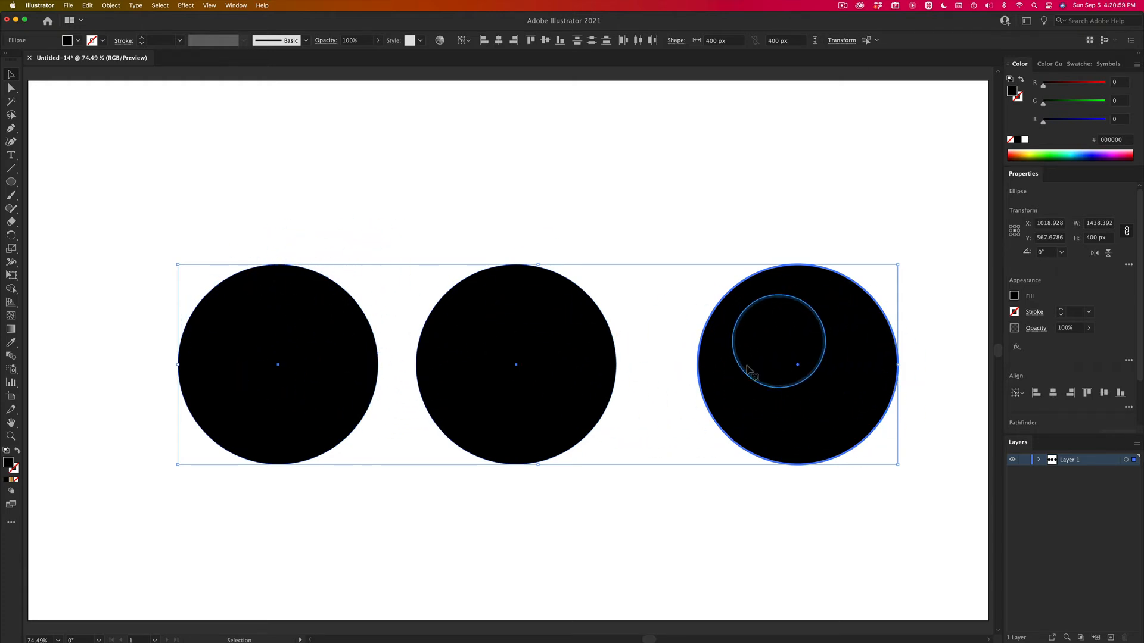
{"action": "left_click", "coordinate": [469, 42]}
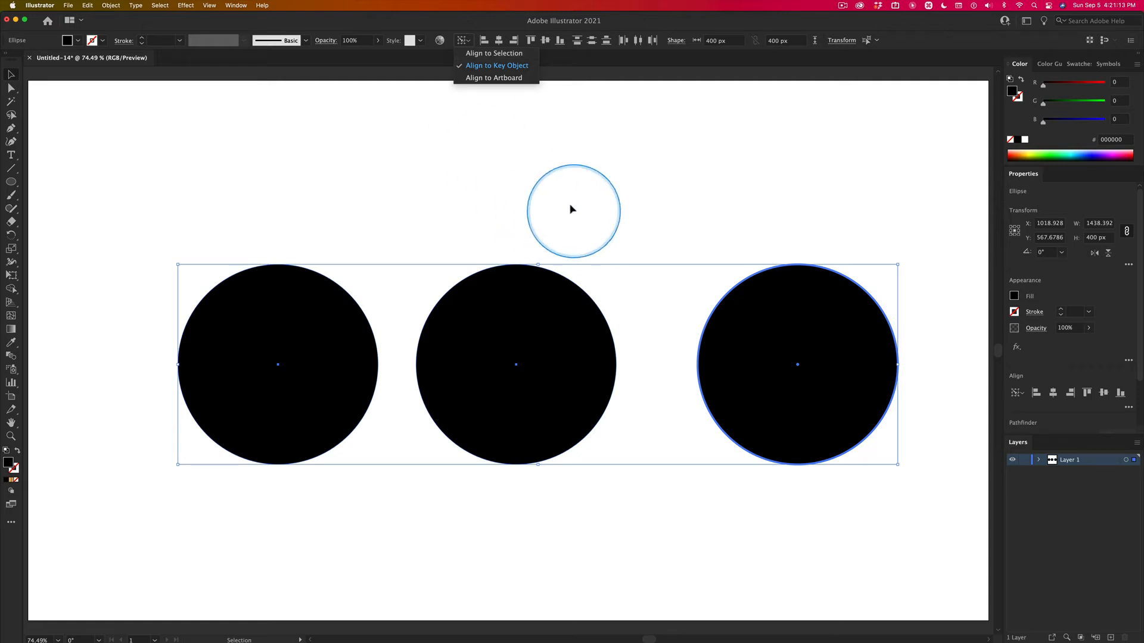
{"action": "left_click", "coordinate": [520, 179]}
{"action": "left_click", "coordinate": [520, 180]}
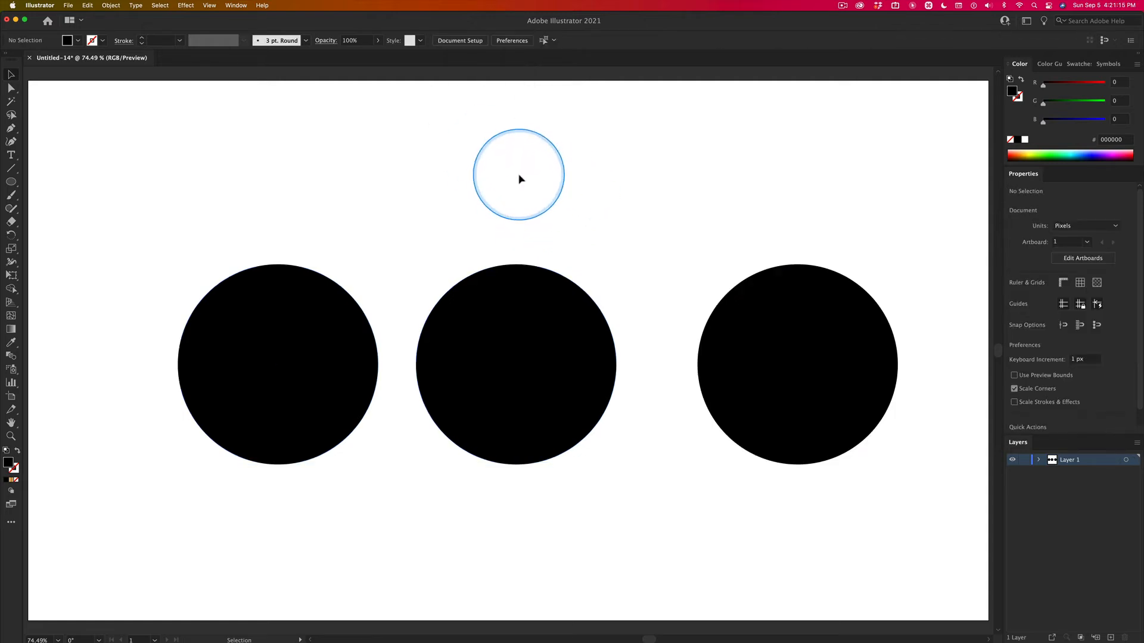
- Try distributing the three circles horizontally by their right edges across the artboard and undo the distribution
{"action": "left_click_drag", "start_coordinate": [229, 202], "coordinate": [859, 427]}
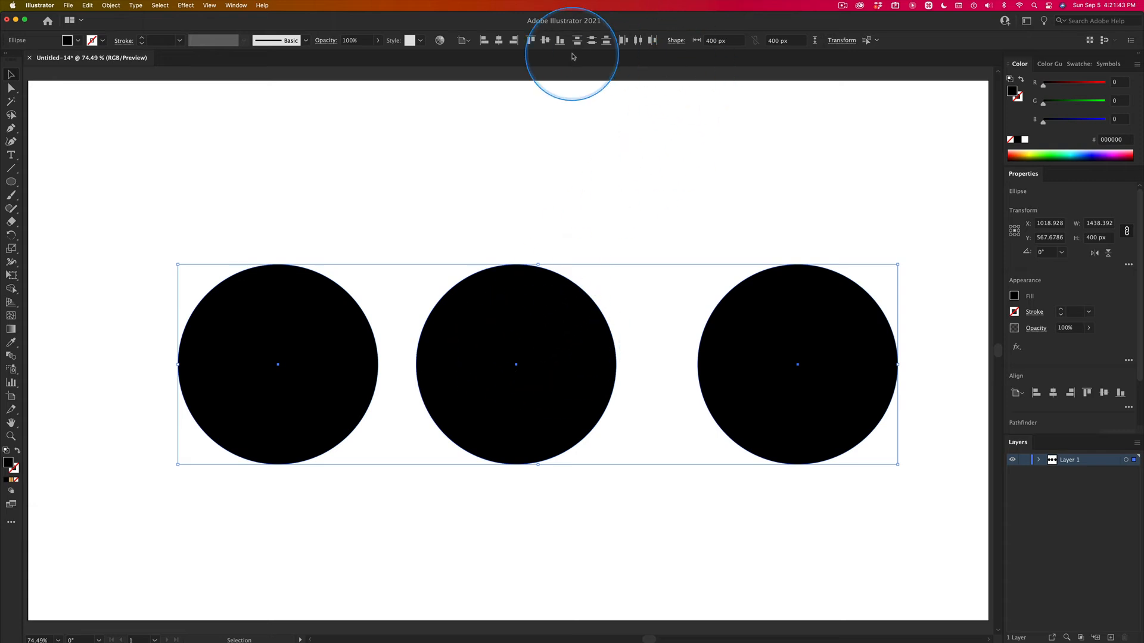
{"action": "left_click", "coordinate": [653, 40]}
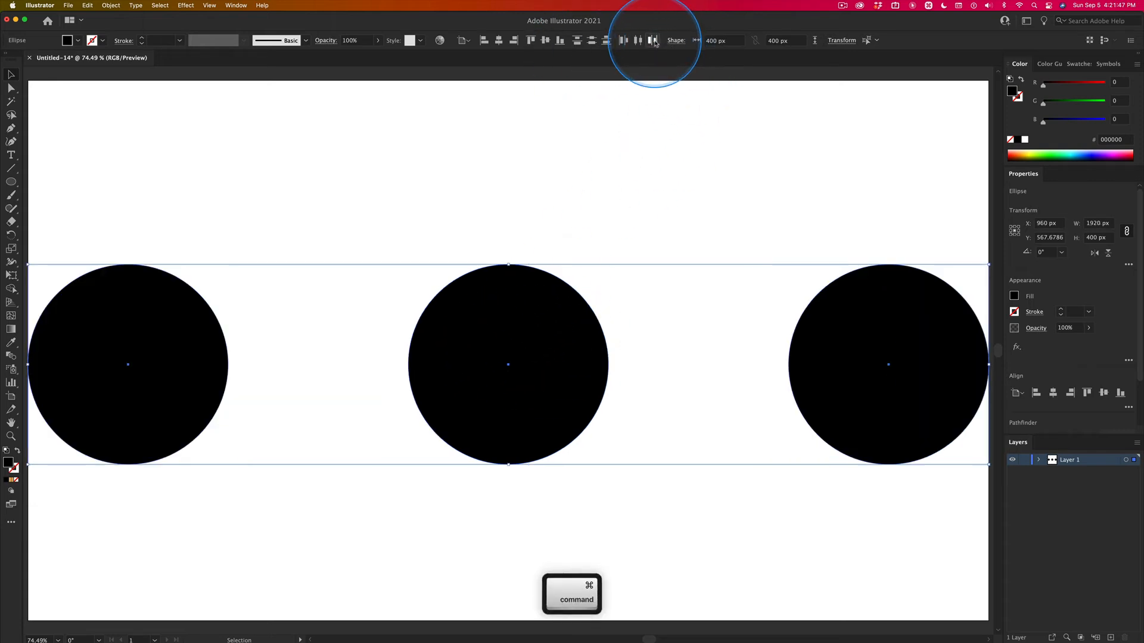
{"action": "key", "text": "ctrl+z"}
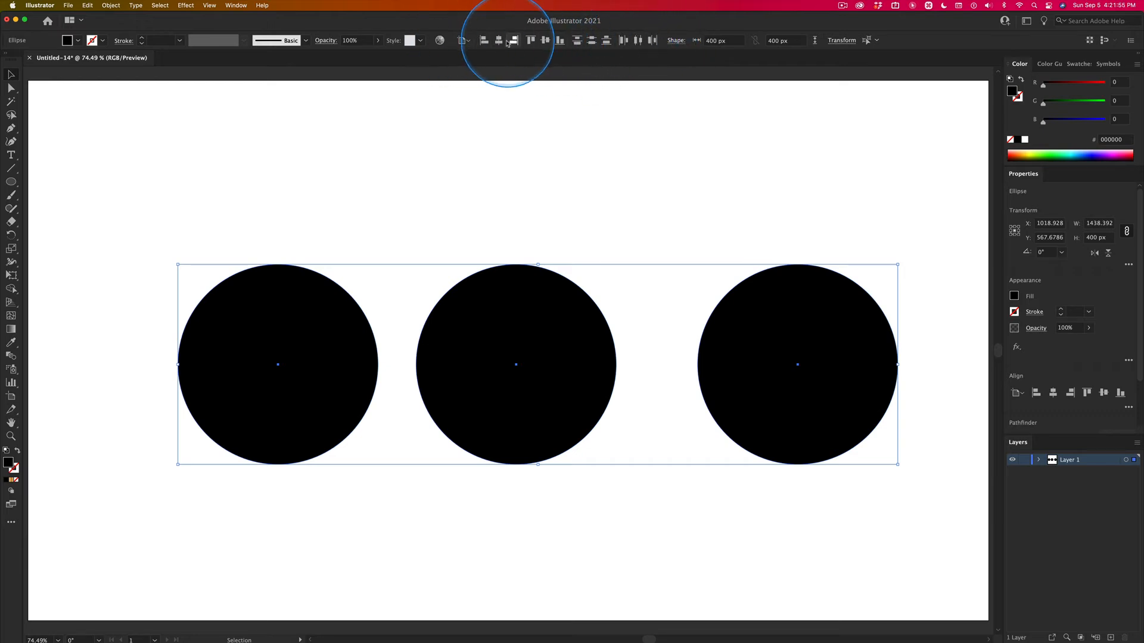
- Distribute the three circles horizontally by their right edges relative to the selection, and deselect them
{"action": "left_click", "coordinate": [466, 41]}
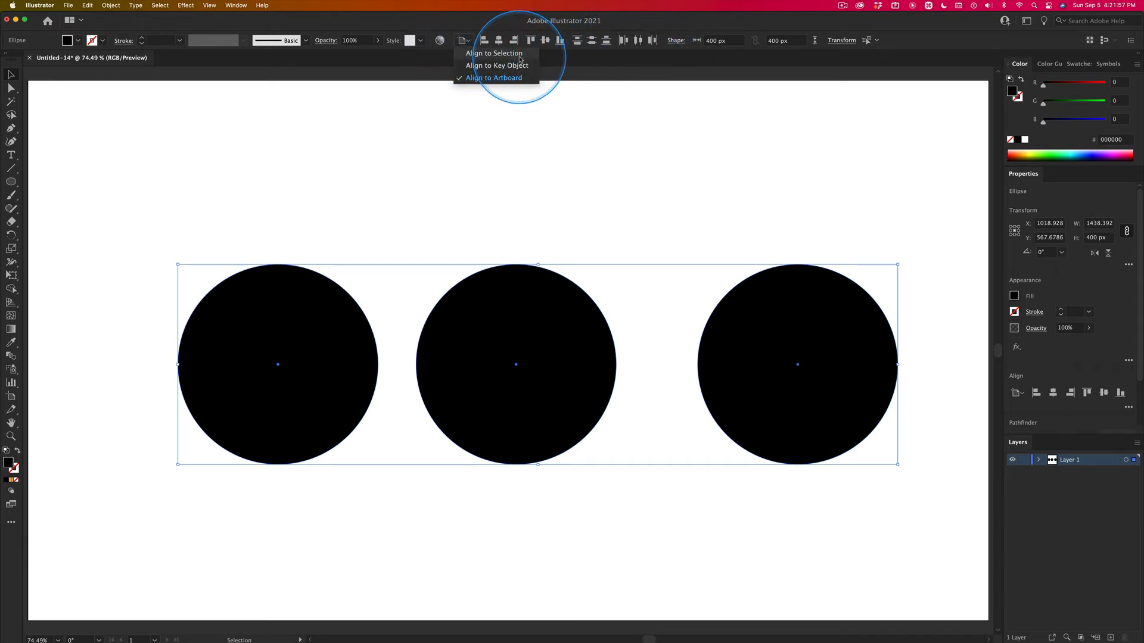
{"action": "left_click", "coordinate": [510, 54]}
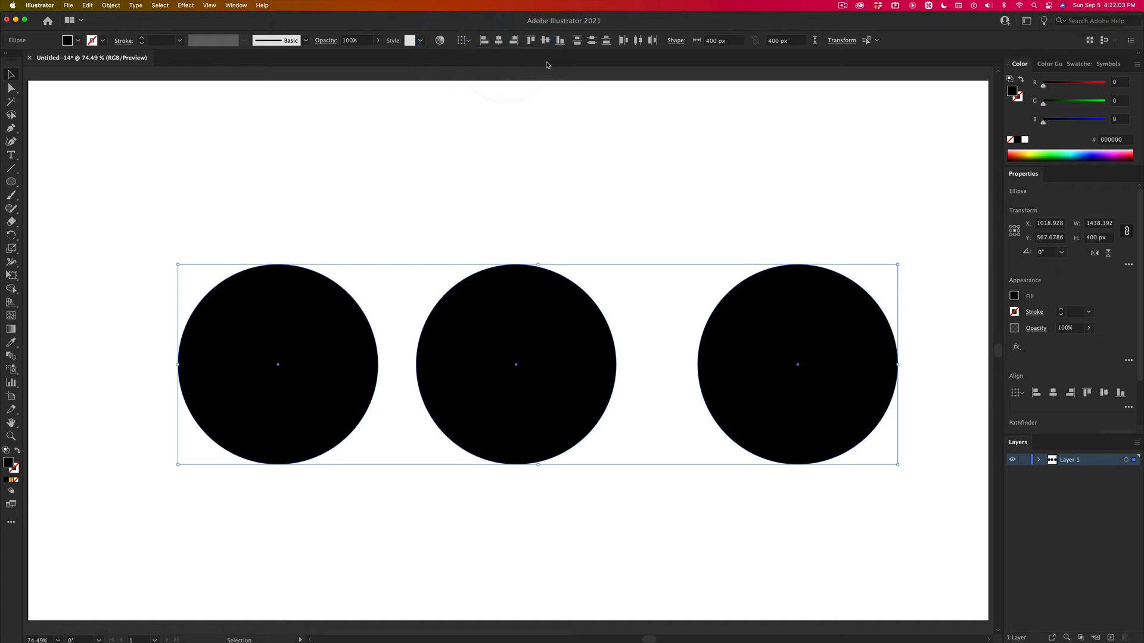
{"action": "left_click", "coordinate": [653, 40]}
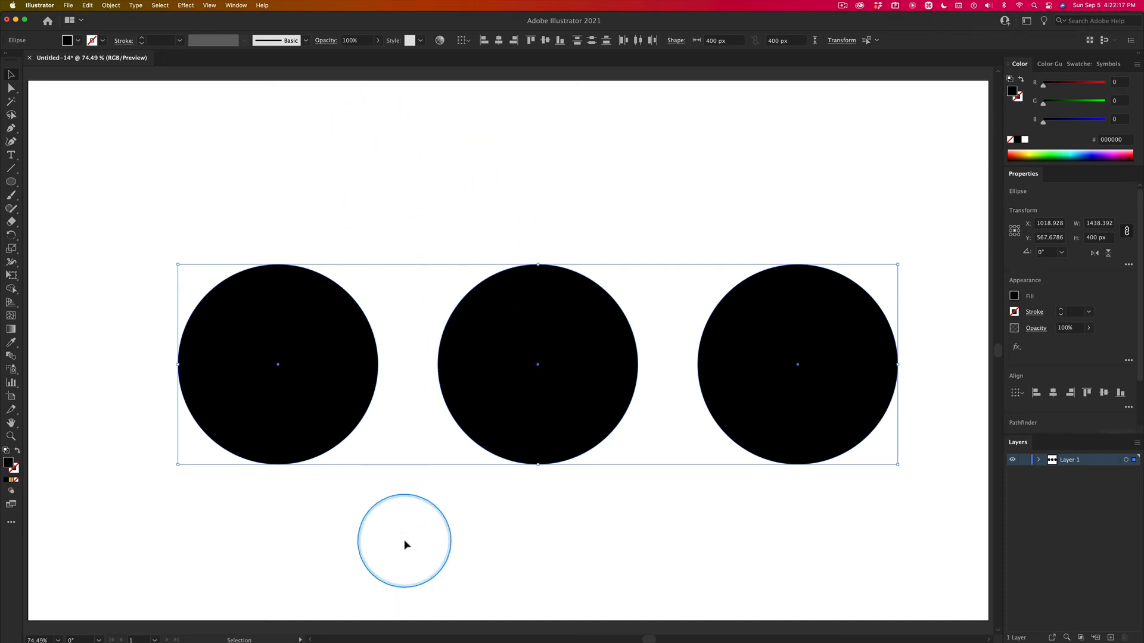
{"action": "left_click", "coordinate": [406, 544]}
- Select all three circles and center them vertically relative to the artboard
{"action": "left_click_drag", "start_coordinate": [172, 209], "coordinate": [818, 352]}
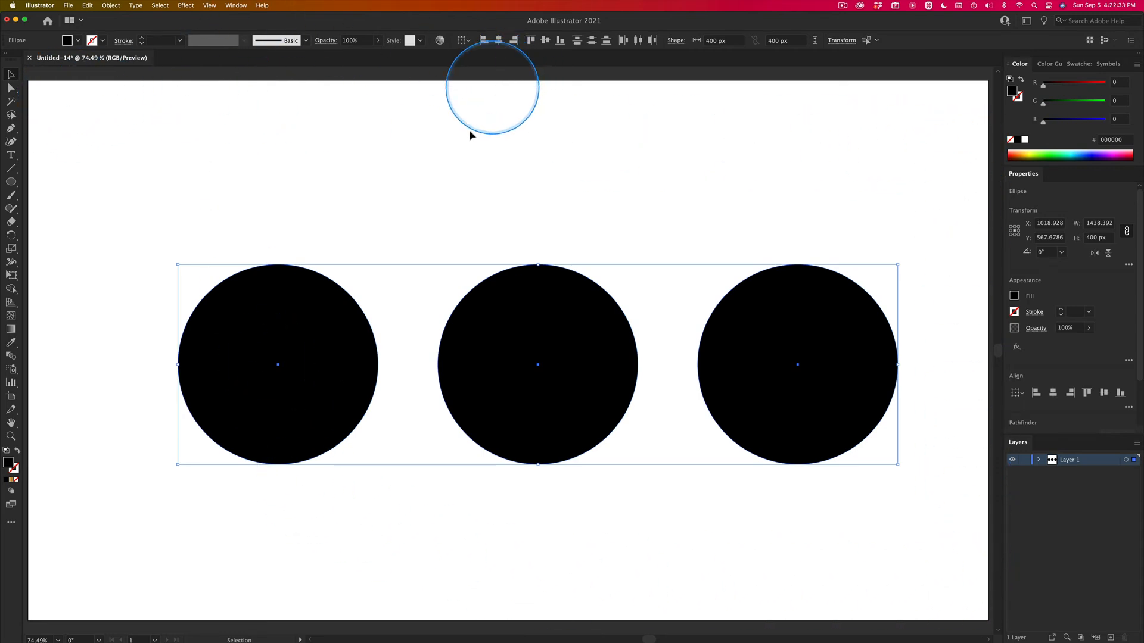
{"action": "left_click", "coordinate": [465, 41]}
{"action": "left_click", "coordinate": [486, 78]}
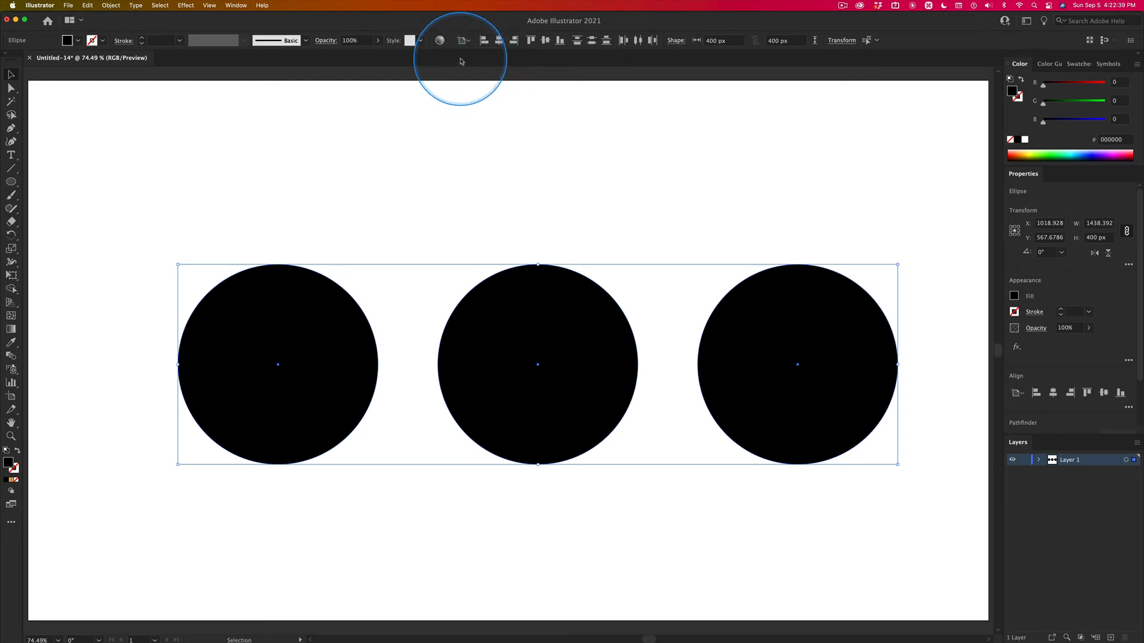
{"action": "left_click", "coordinate": [543, 40]}
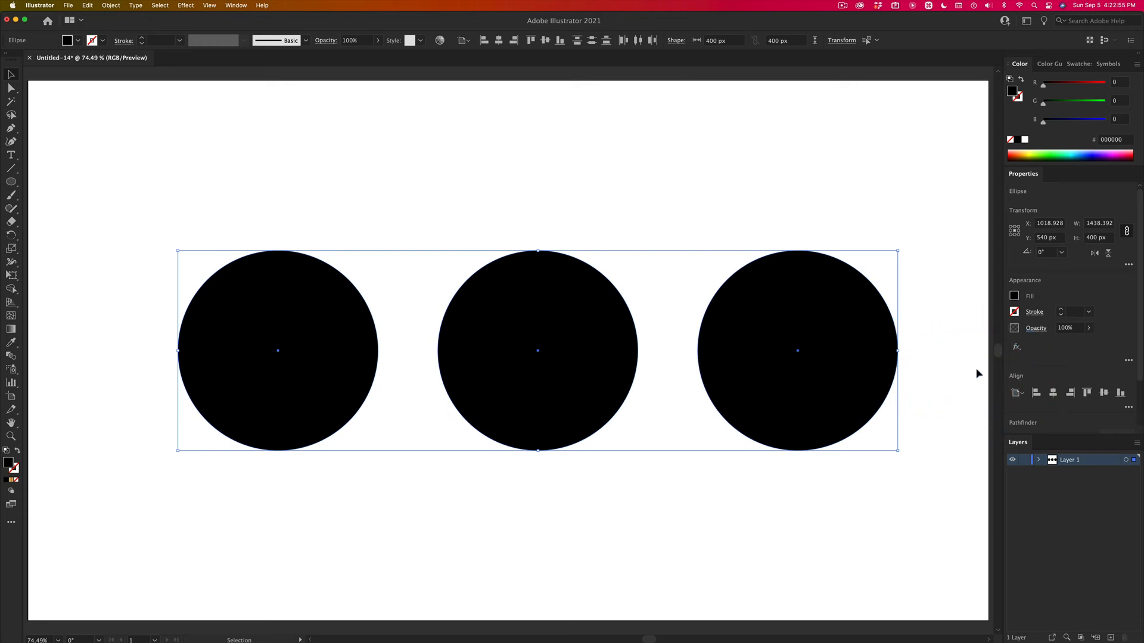
- Try centering the three ungrouped circles horizontally on the artboard and undo the alignment
{"action": "left_click", "coordinate": [499, 42]}
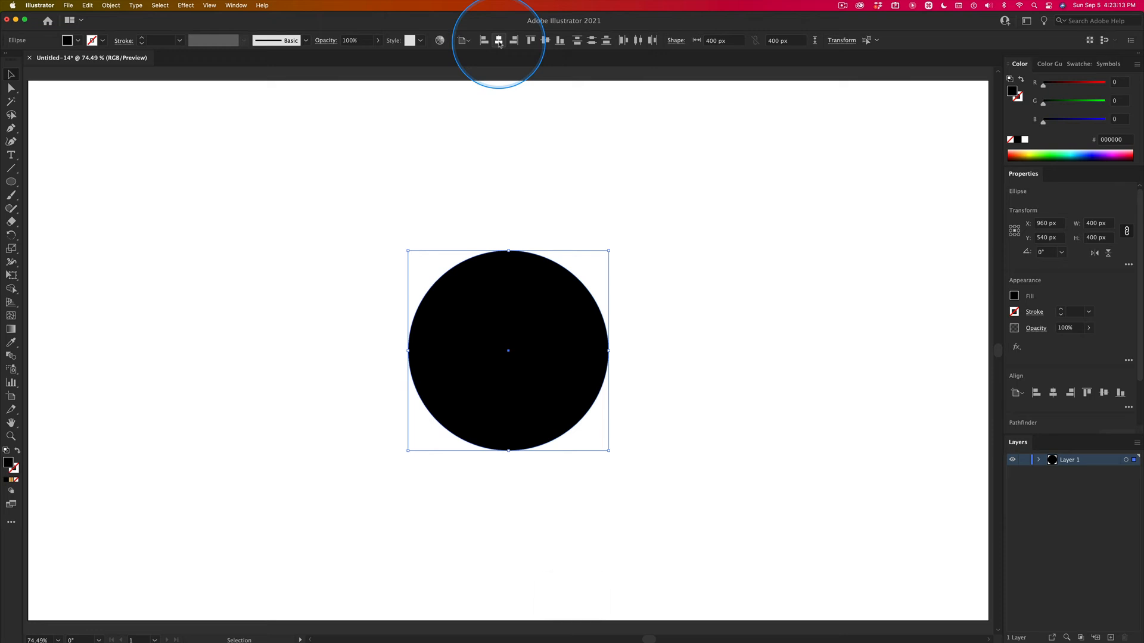
{"action": "key", "text": "ctrl+z"}
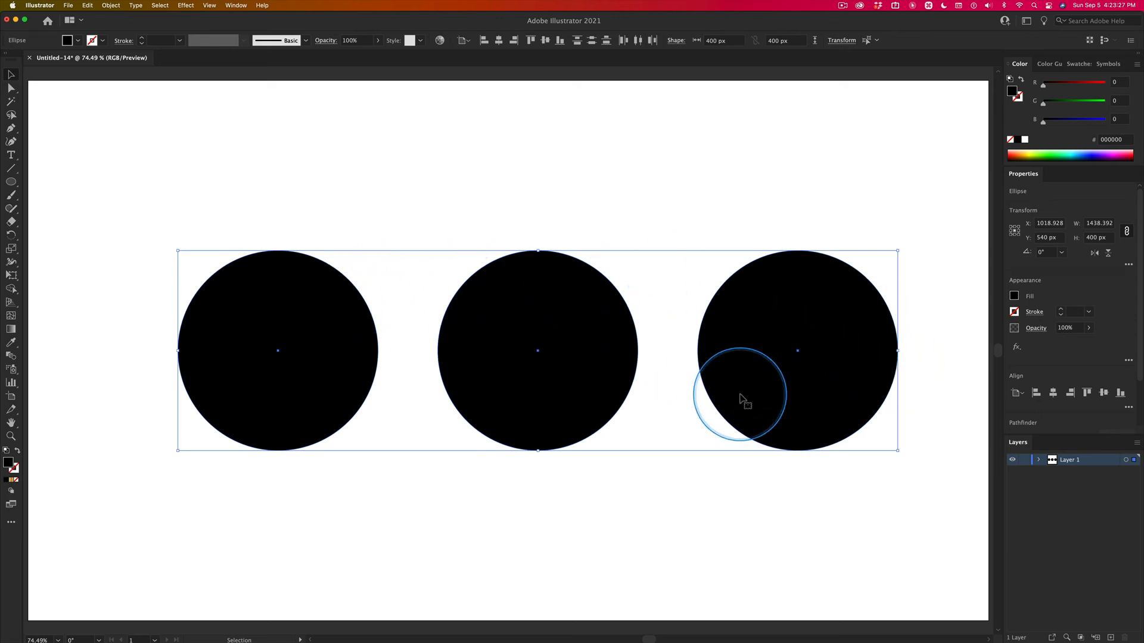
- Group the three circles, center the group horizontally on the artboard, and deselect it
{"action": "left_click", "coordinate": [110, 5]}
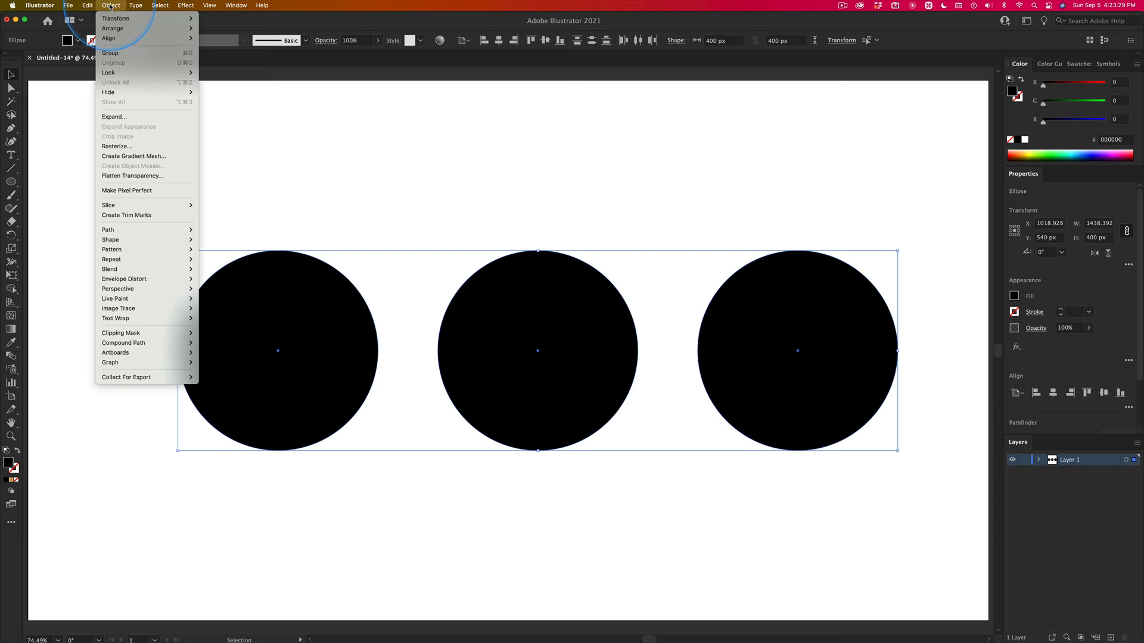
{"action": "left_click", "coordinate": [117, 53]}
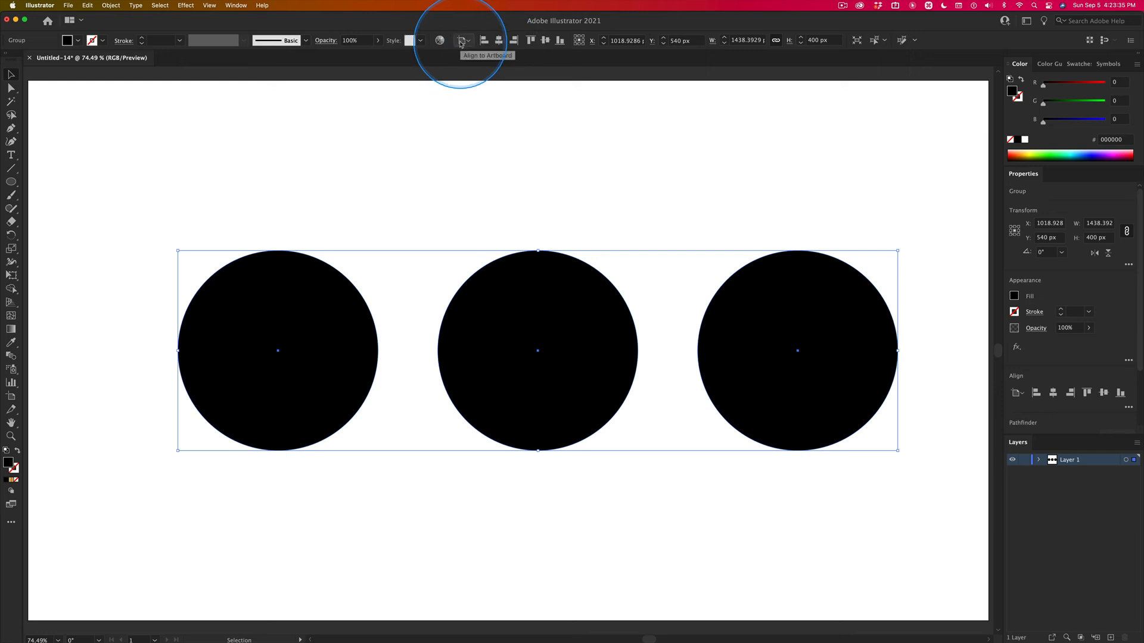
{"action": "left_click", "coordinate": [499, 41]}
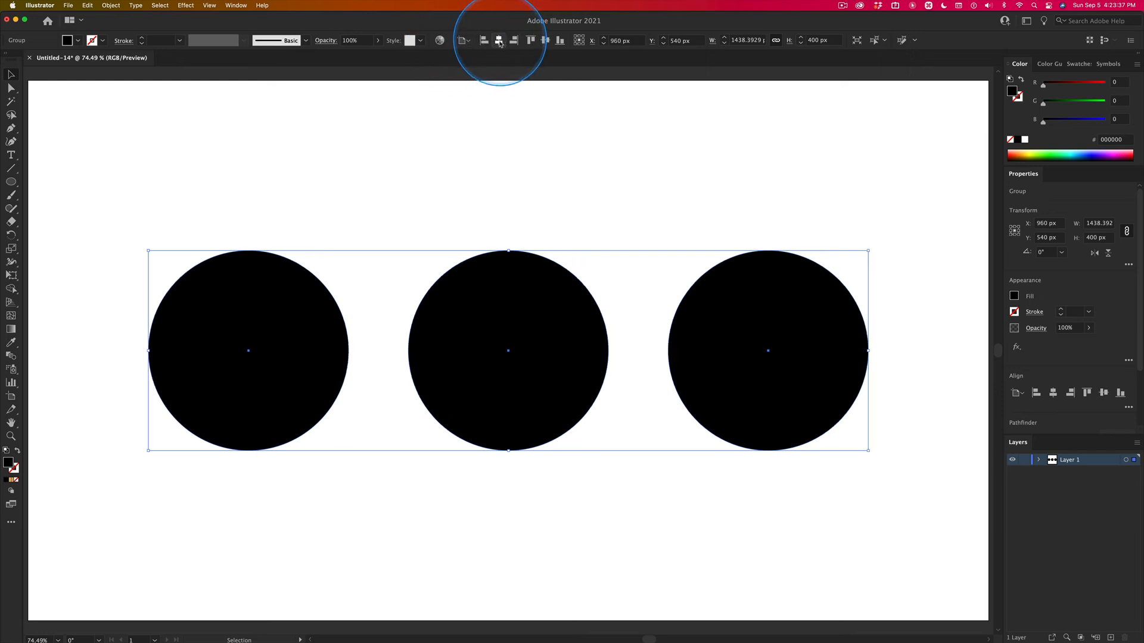
{"action": "left_click", "coordinate": [453, 144]}
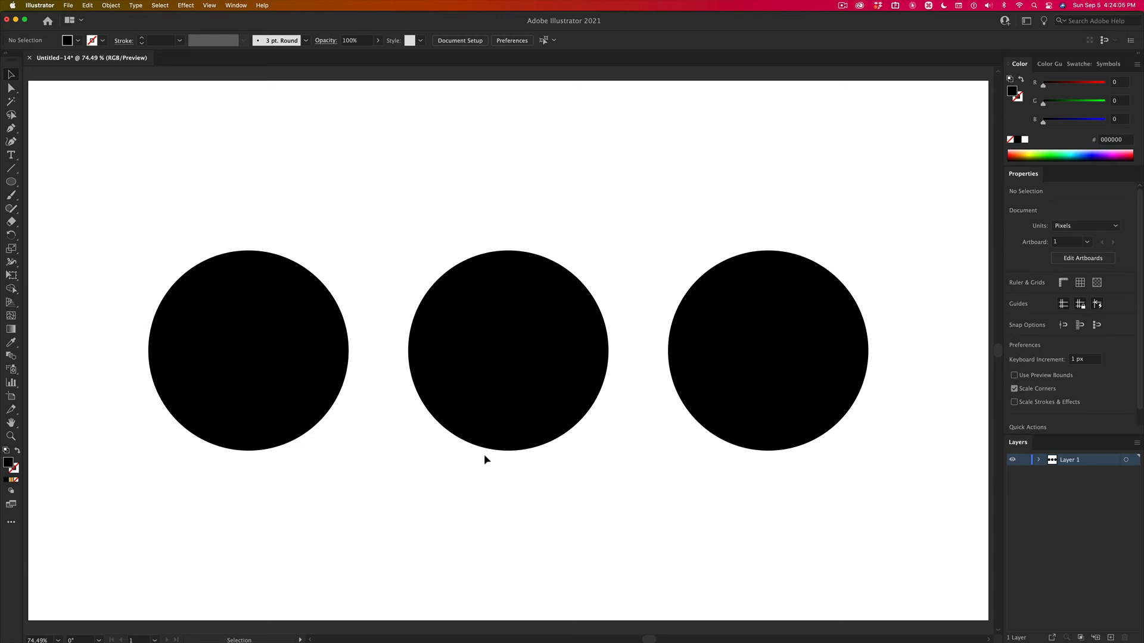
- Select the group of circles, check its alignment reference options, and ungroup it
{"action": "left_click_drag", "start_coordinate": [235, 233], "coordinate": [743, 383]}
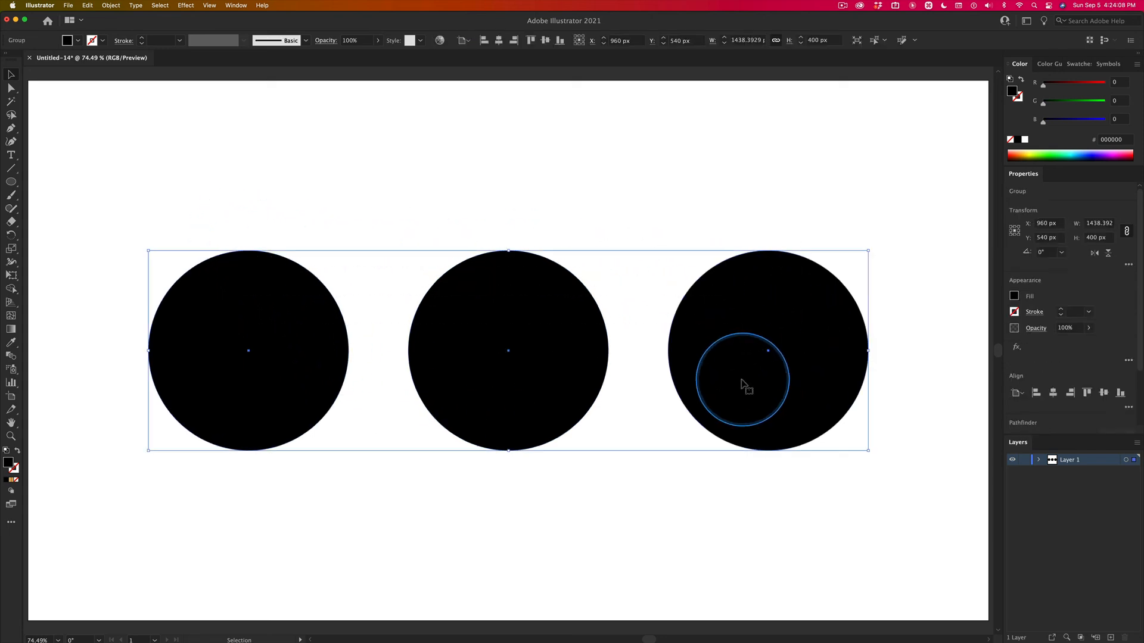
{"action": "left_click", "coordinate": [463, 41]}
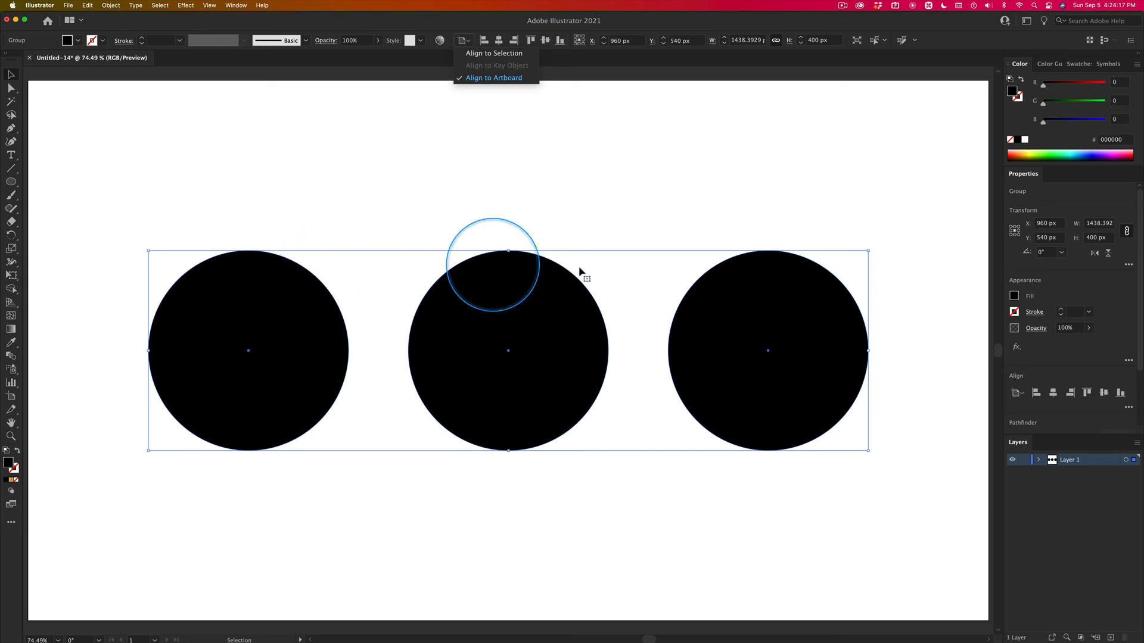
{"action": "left_click", "coordinate": [732, 307]}
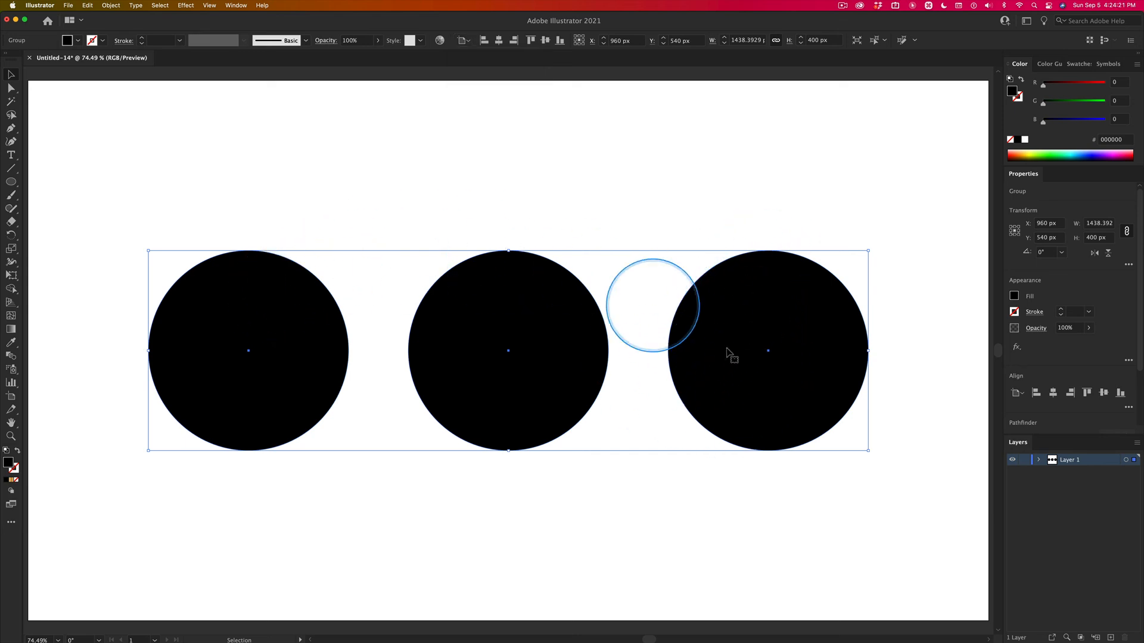
{"action": "key", "text": "shift+super+g"}
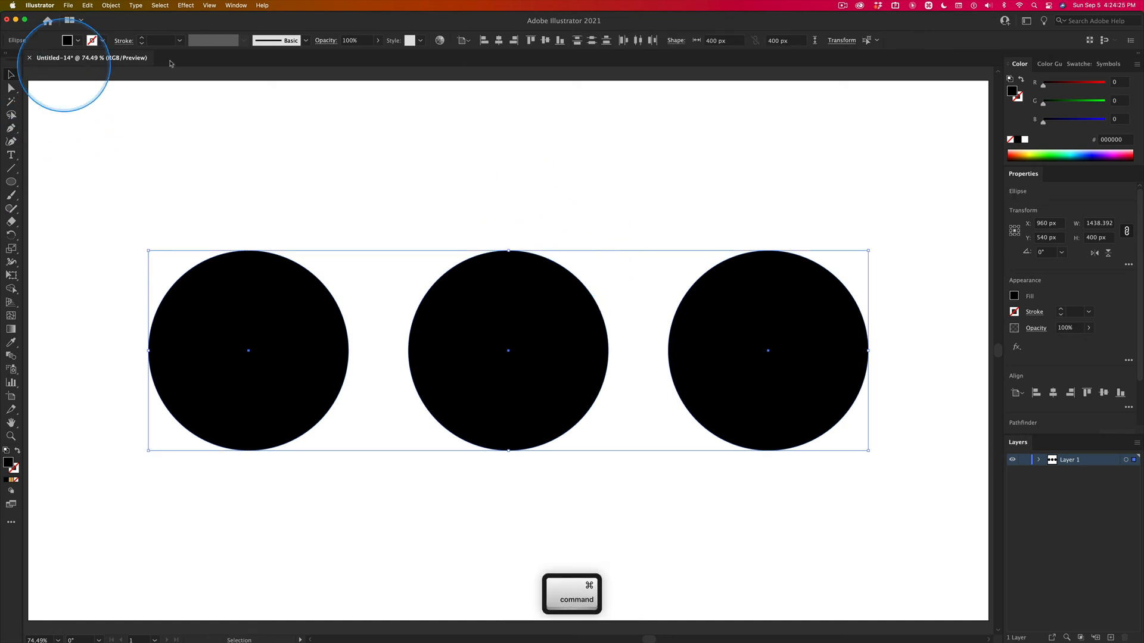
- Group the three selected circles and ungroup them again
{"action": "left_click", "coordinate": [111, 5]}
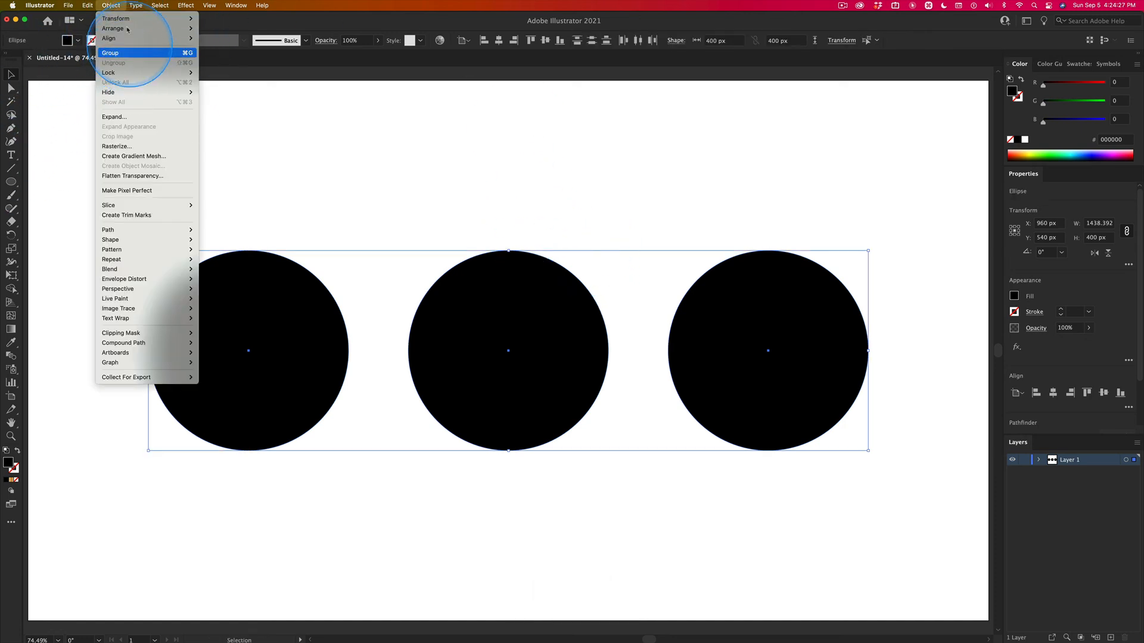
{"action": "left_click", "coordinate": [128, 53]}
{"action": "left_click", "coordinate": [111, 5]}
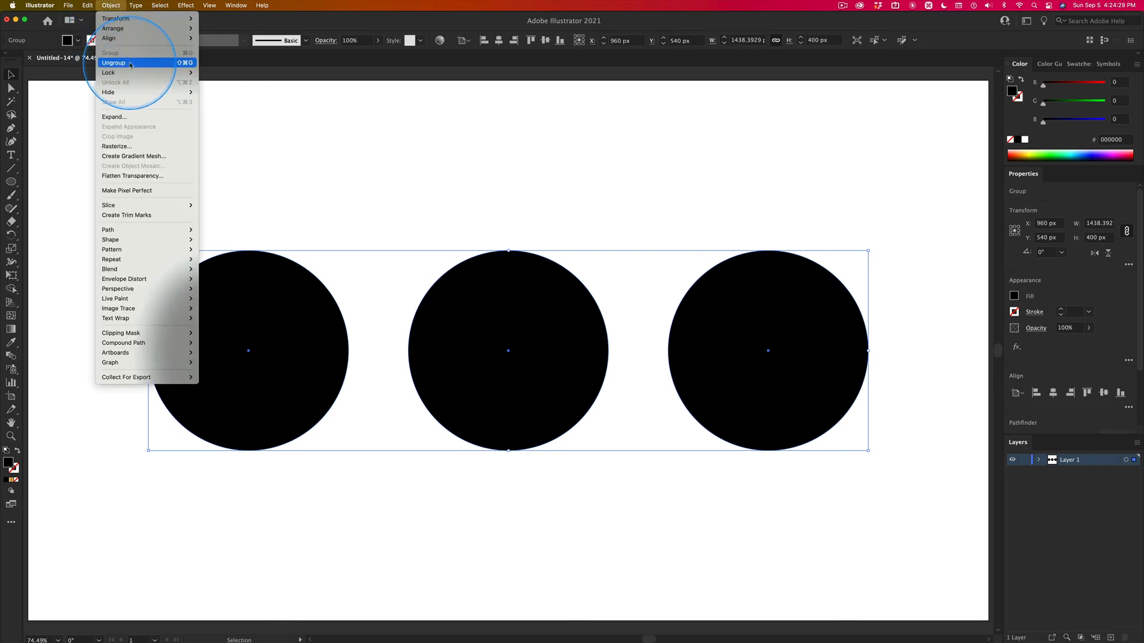
{"action": "left_click", "coordinate": [131, 63]}
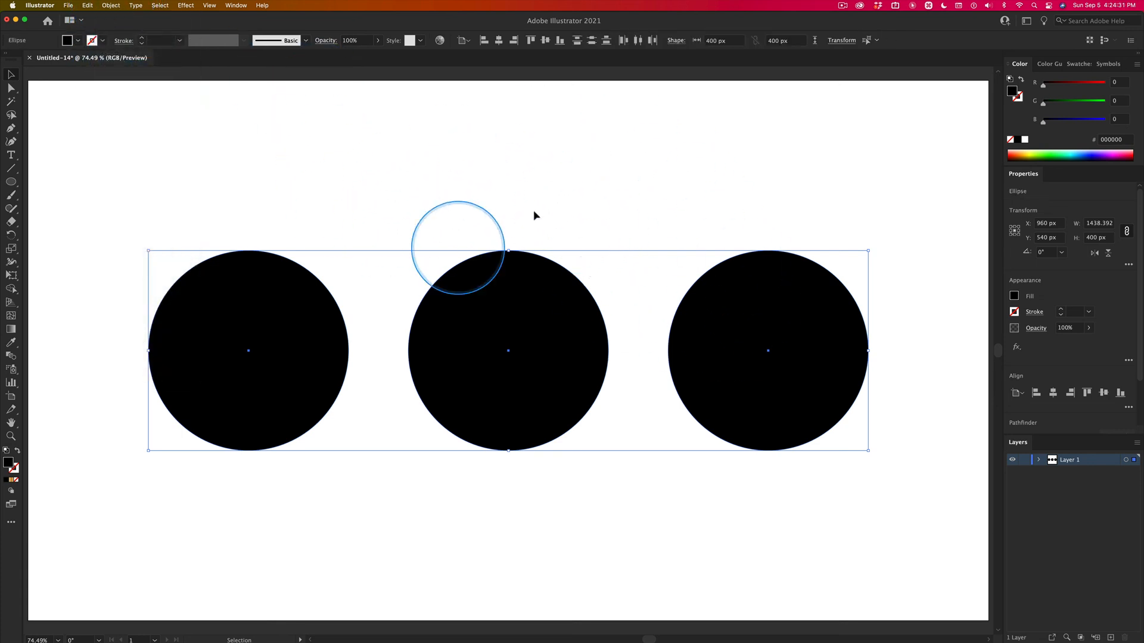
- Make the rightmost circle the key object, check the alignment reference options, and deselect everything
{"action": "left_click", "coordinate": [736, 328]}
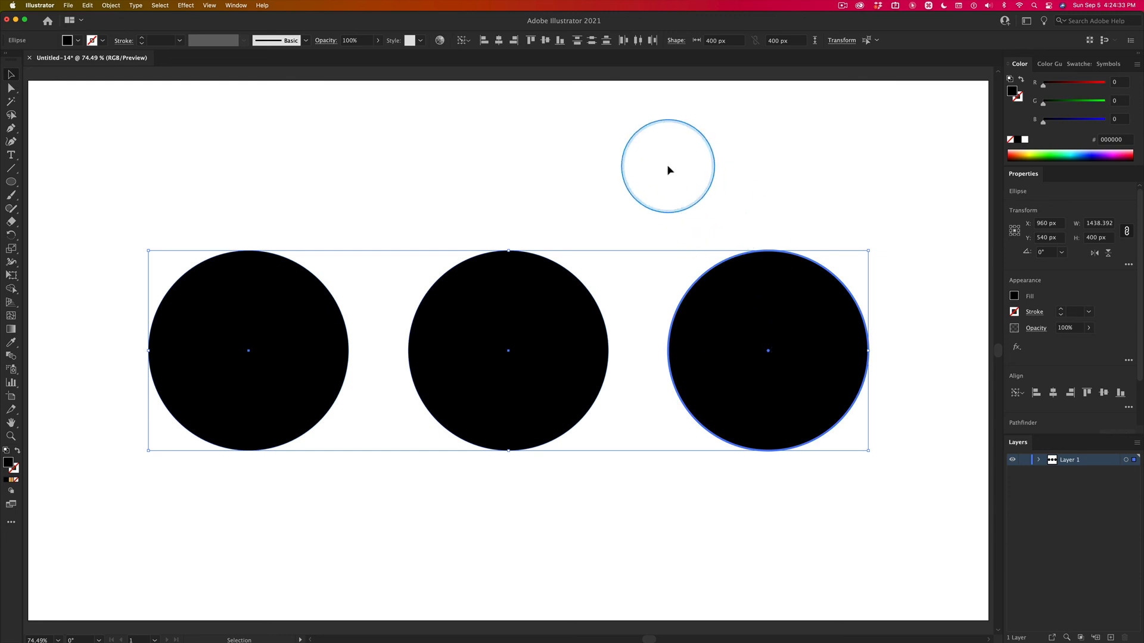
{"action": "left_click", "coordinate": [470, 40]}
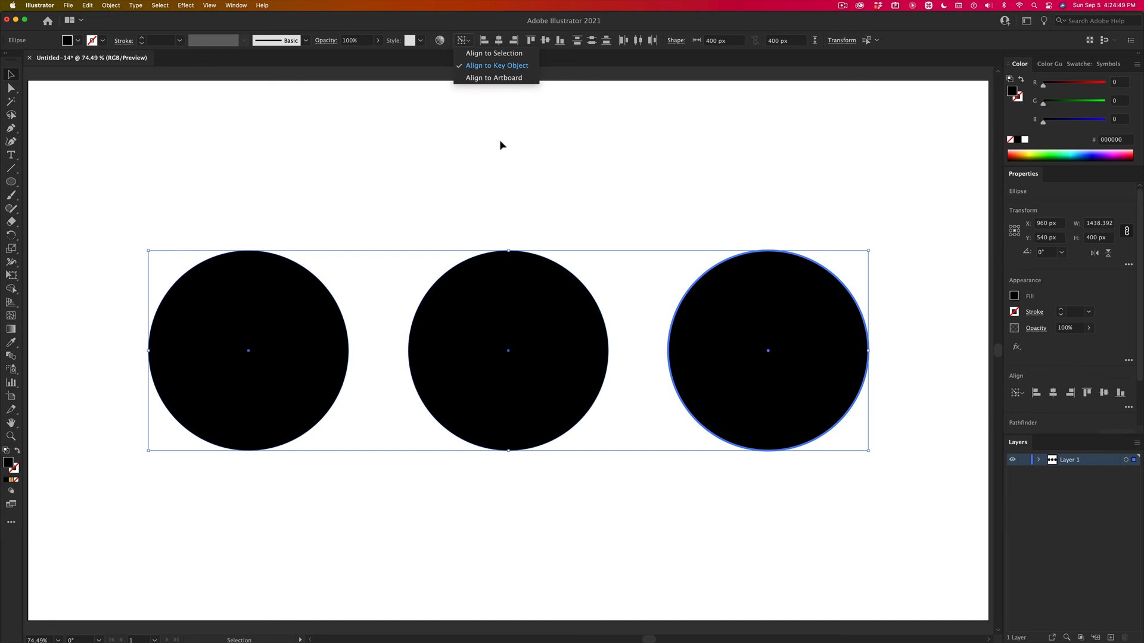
{"action": "left_click", "coordinate": [524, 161]}
{"action": "left_click", "coordinate": [563, 167]}
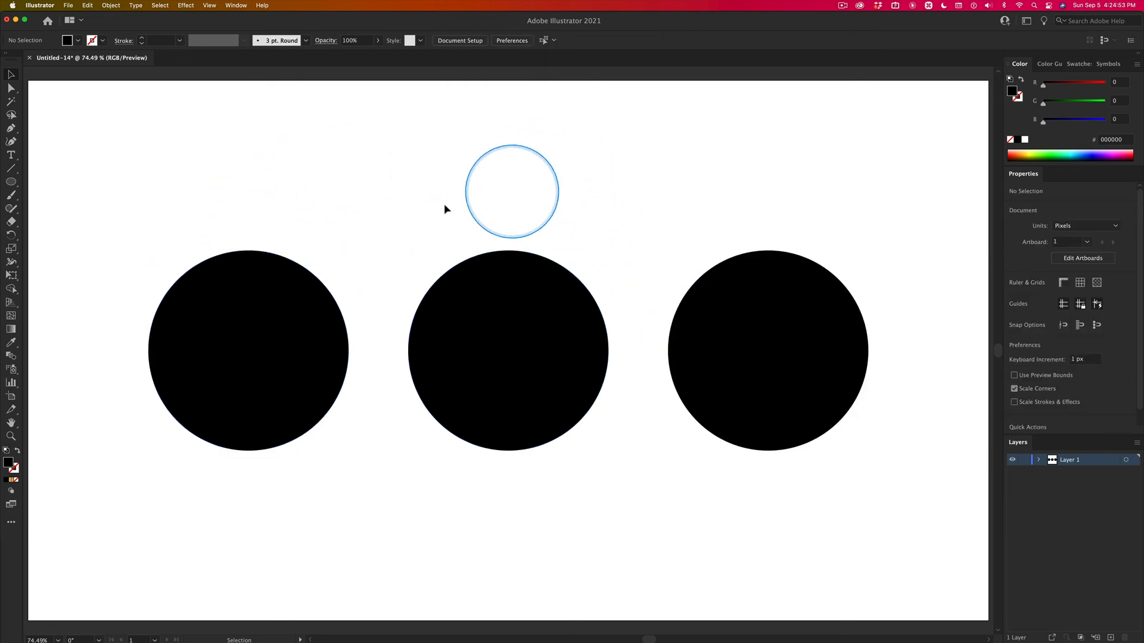
- Reselect all three circles, group and ungroup them once more, and clear the selection
{"action": "left_click_drag", "start_coordinate": [205, 196], "coordinate": [741, 365]}
{"action": "key", "text": "super+g"}
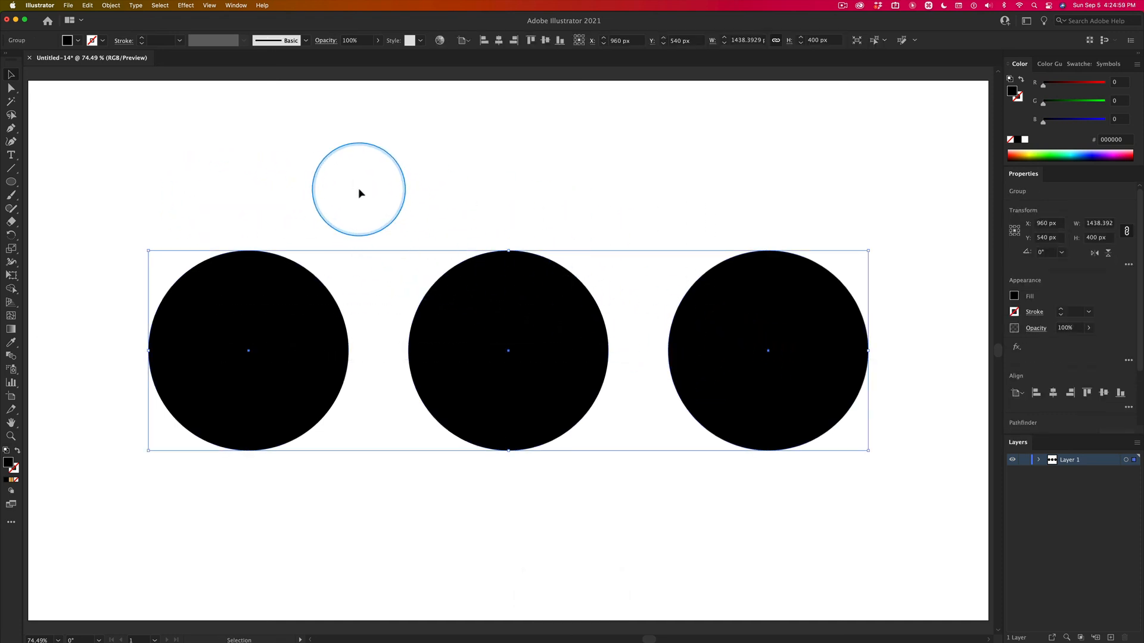
{"action": "key", "text": "shift+super+g"}
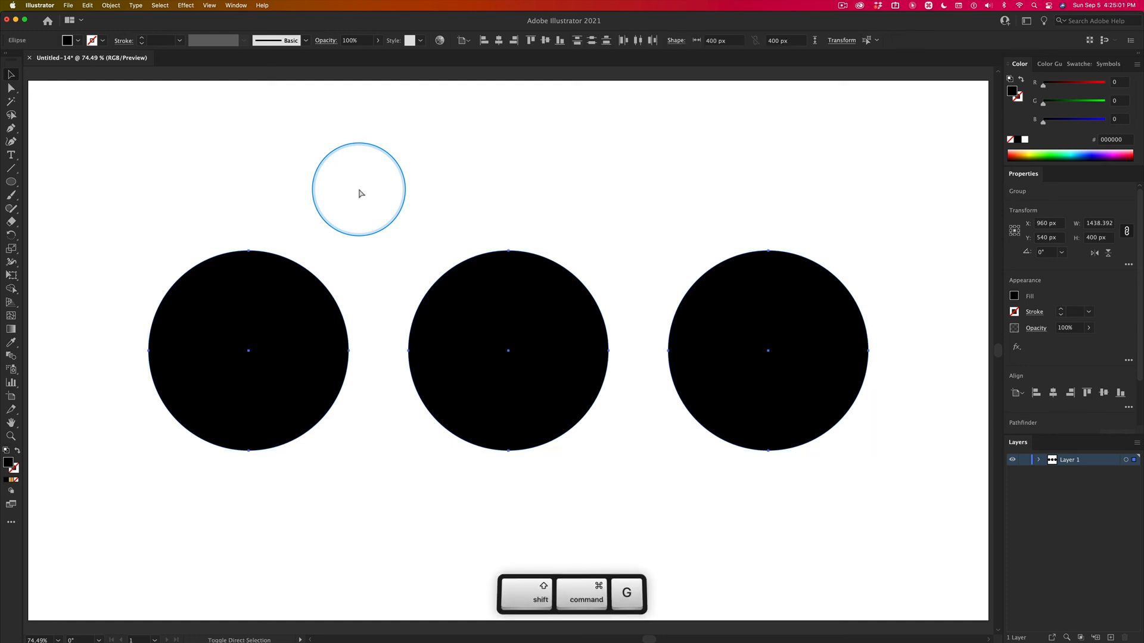
{"action": "left_click", "coordinate": [501, 219]}
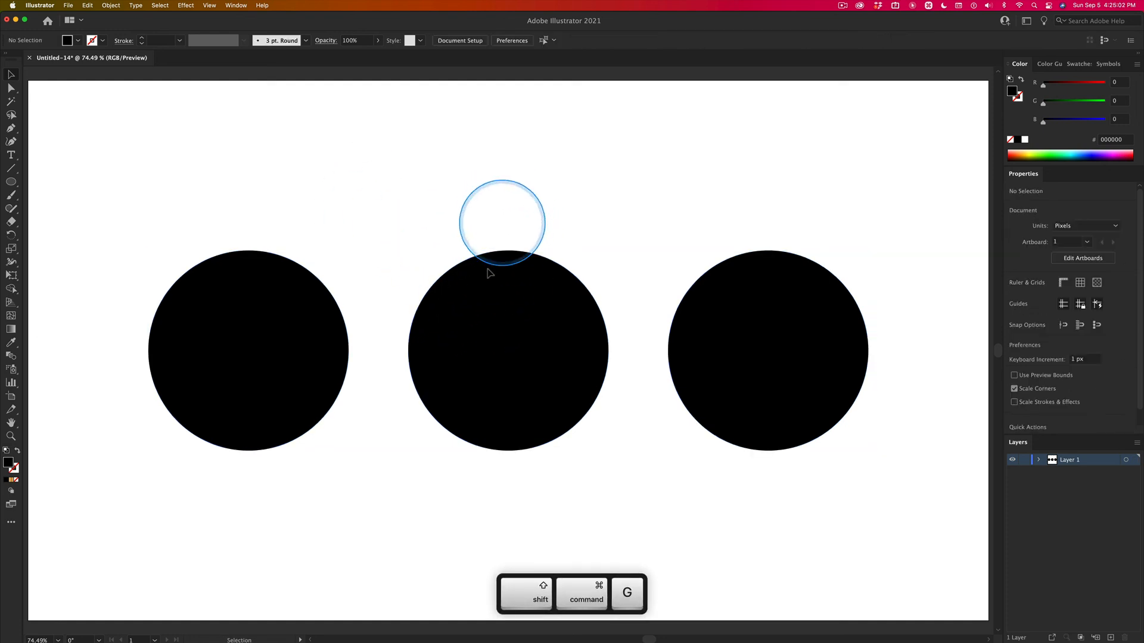
- Move the middle circle up and to the right, out of line with the other two
{"action": "left_click", "coordinate": [480, 305]}
{"action": "left_click_drag", "start_coordinate": [480, 305], "coordinate": [530, 212]}
- Bottom-align all three circles relative to the selection, distribute them horizontally by their right edges, and deselect them
{"action": "left_click_drag", "start_coordinate": [209, 197], "coordinate": [725, 410]}
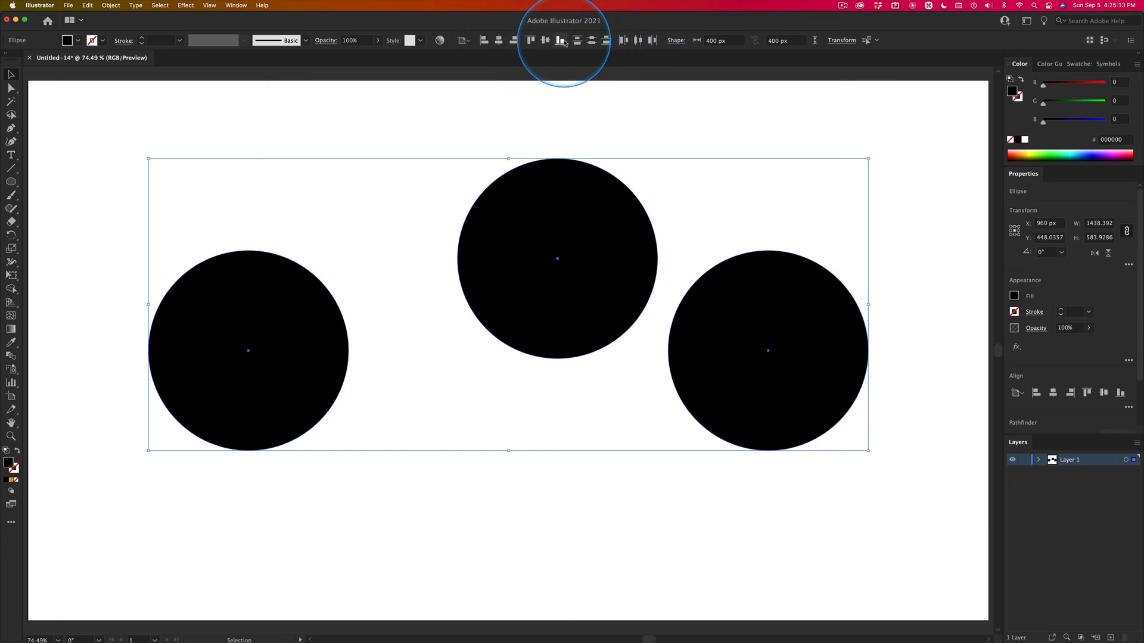
{"action": "left_click", "coordinate": [463, 41]}
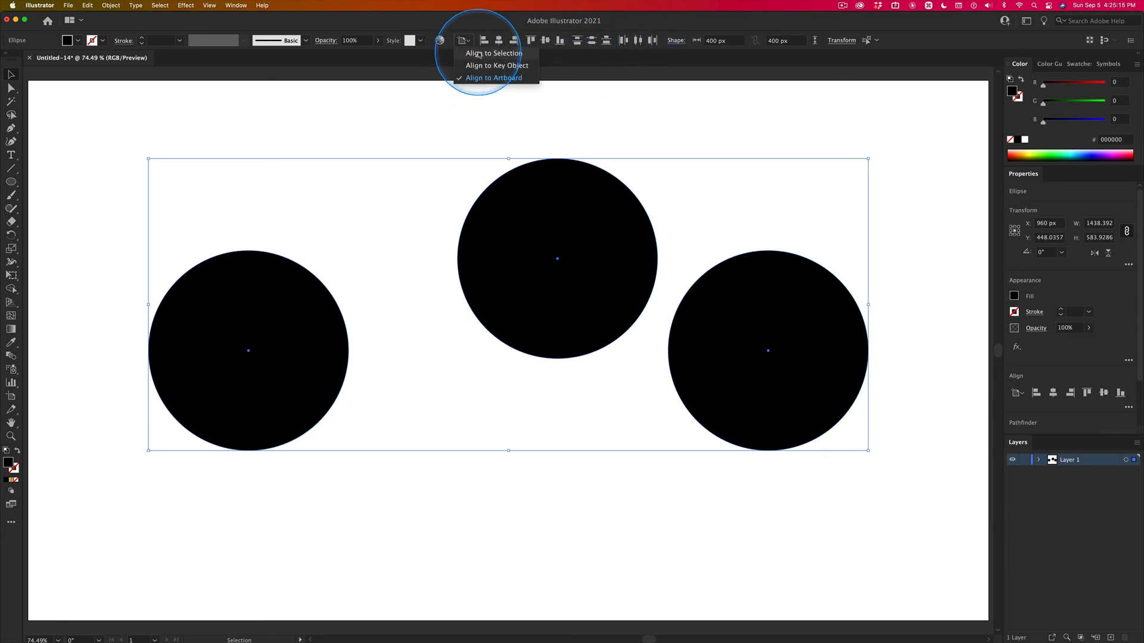
{"action": "left_click", "coordinate": [479, 53]}
{"action": "left_click", "coordinate": [561, 41]}
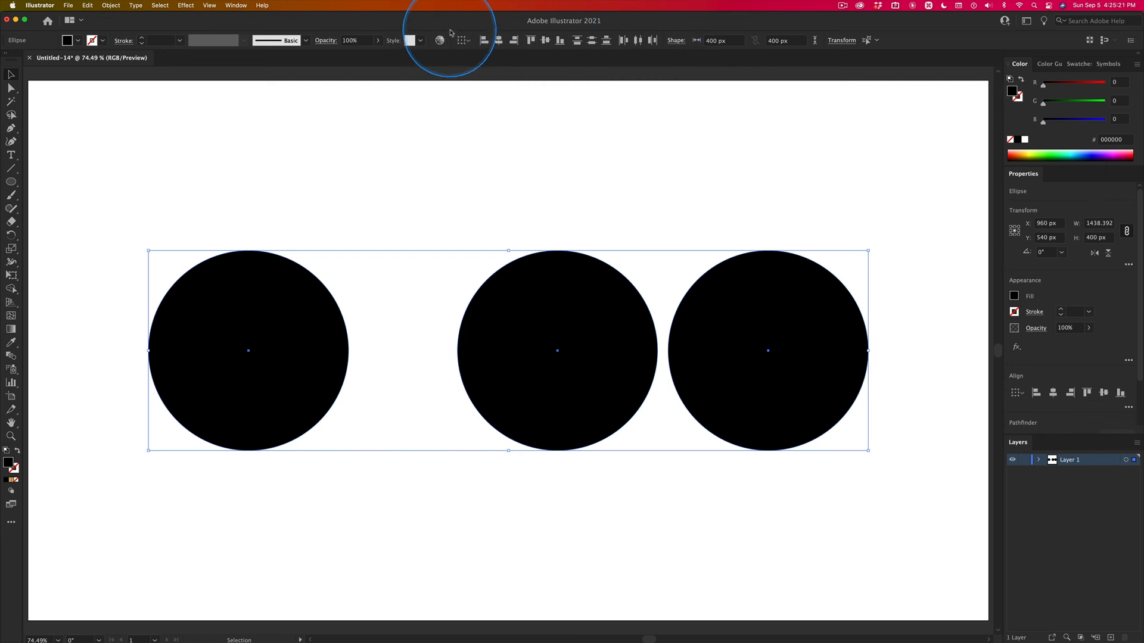
{"action": "left_click", "coordinate": [652, 41]}
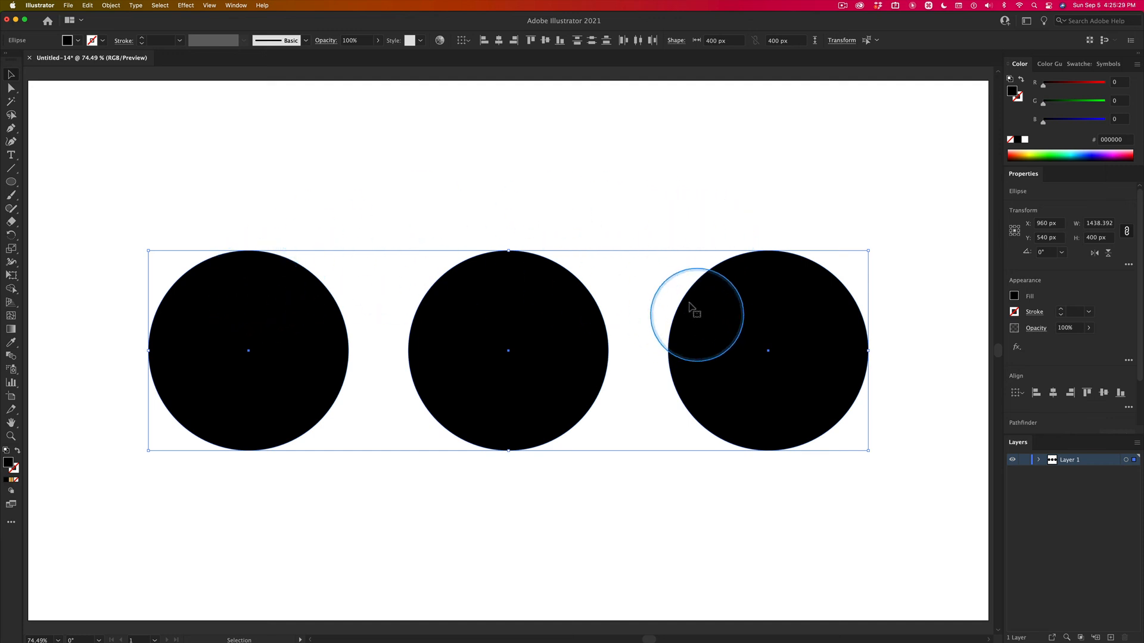
{"action": "left_click", "coordinate": [503, 180]}
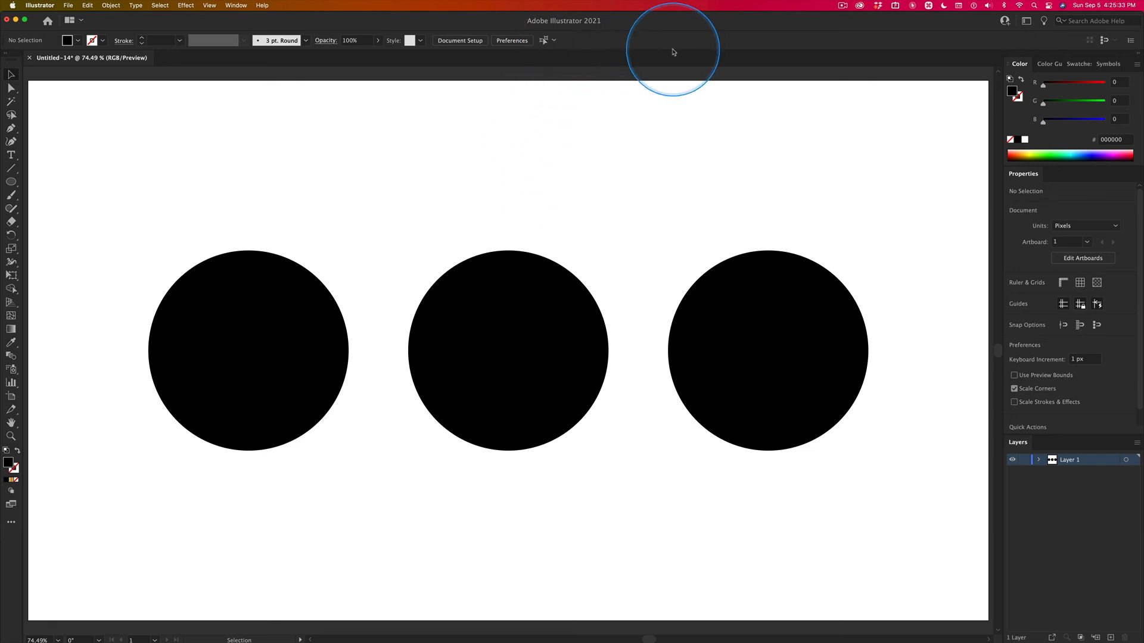
{"action": "left_click", "coordinate": [237, 6]}
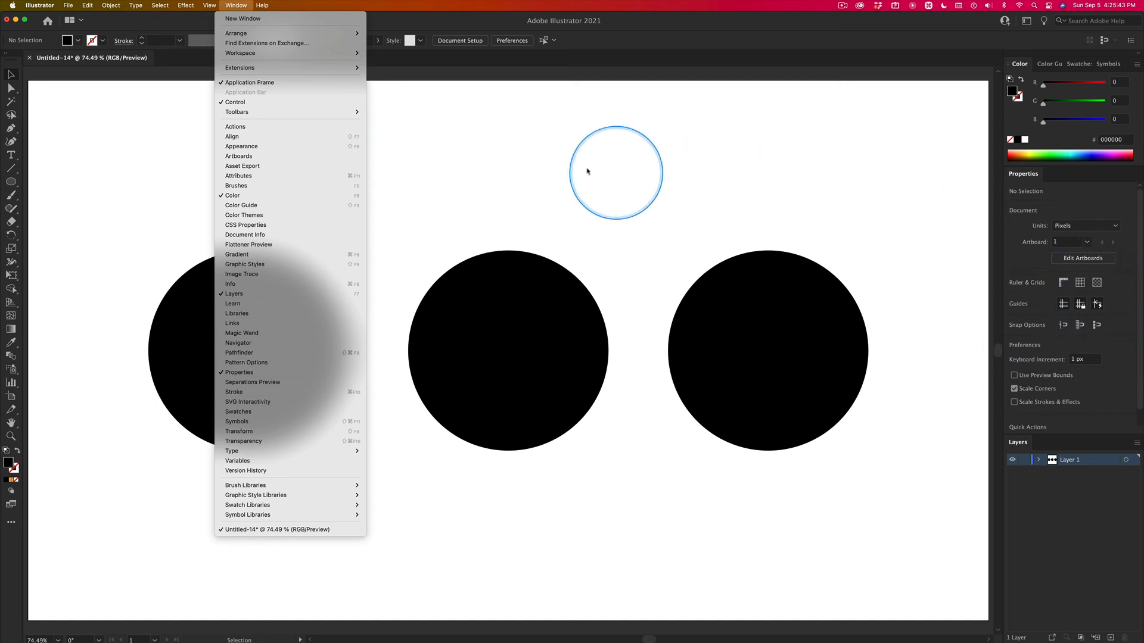
{"action": "left_click", "coordinate": [239, 5]}
{"action": "left_click", "coordinate": [239, 6]}
{"action": "left_click", "coordinate": [239, 6]}
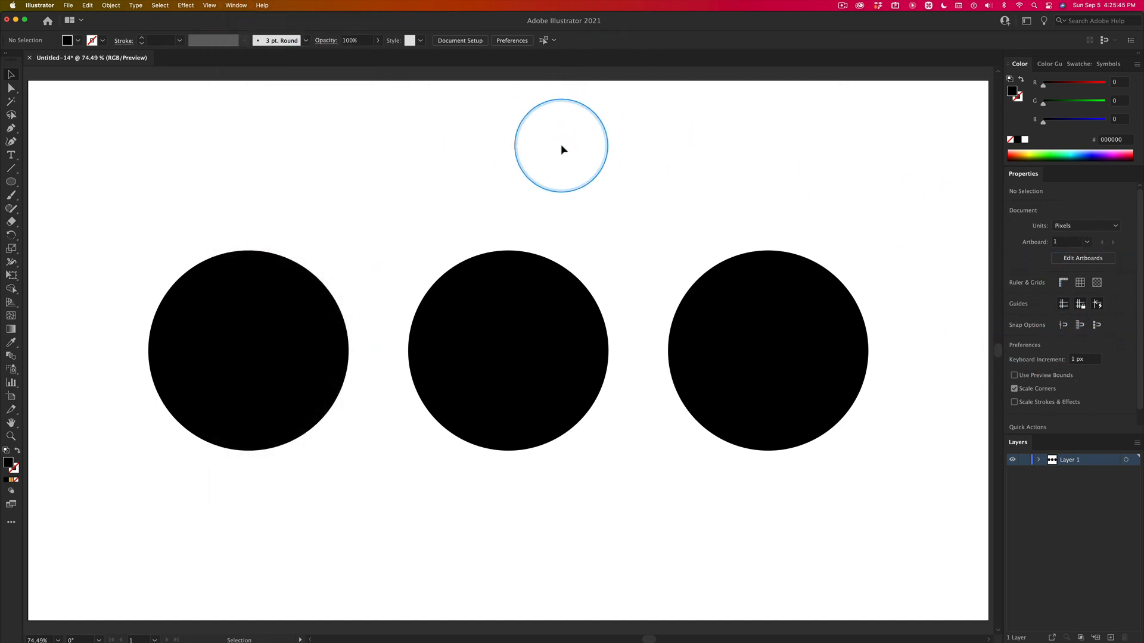